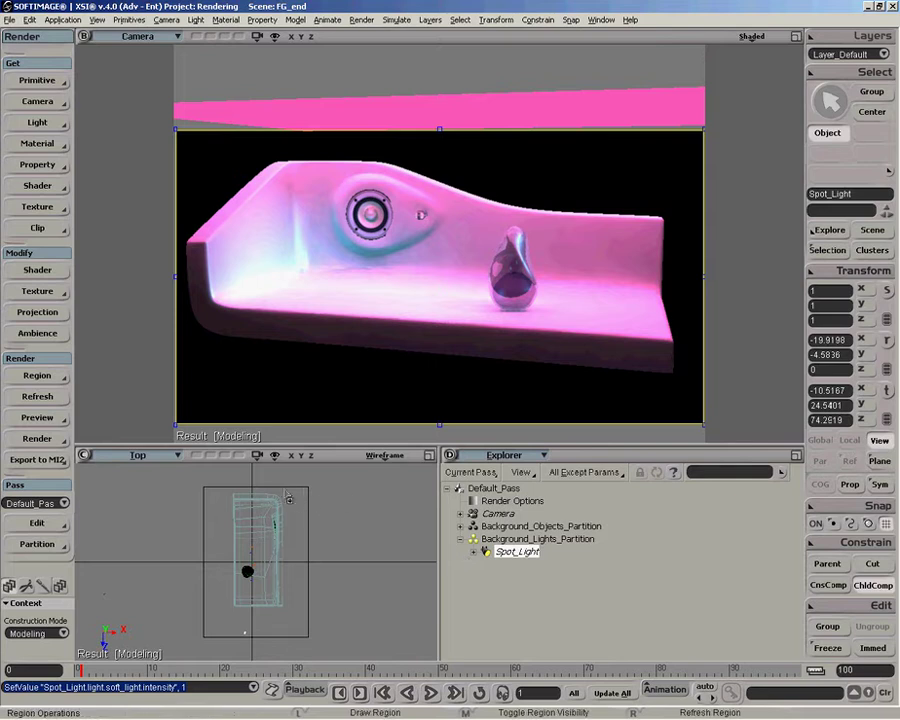
# - Add an Image texture node to the grid's render tree and plug it into Material13's Surface
pyautogui.click(321, 506)
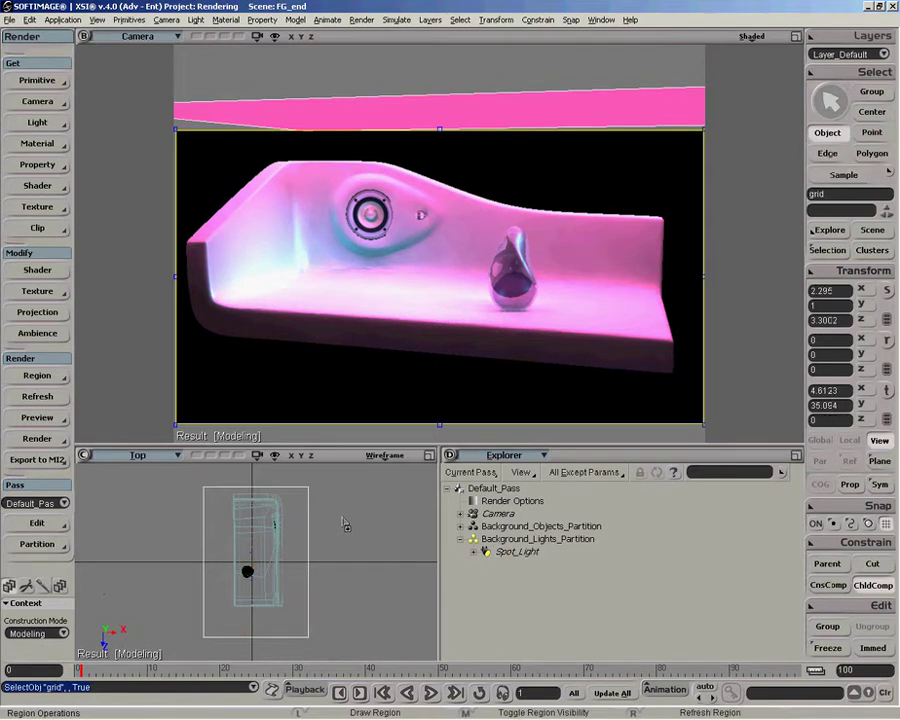
pyautogui.press('7')
pyautogui.click(168, 425)
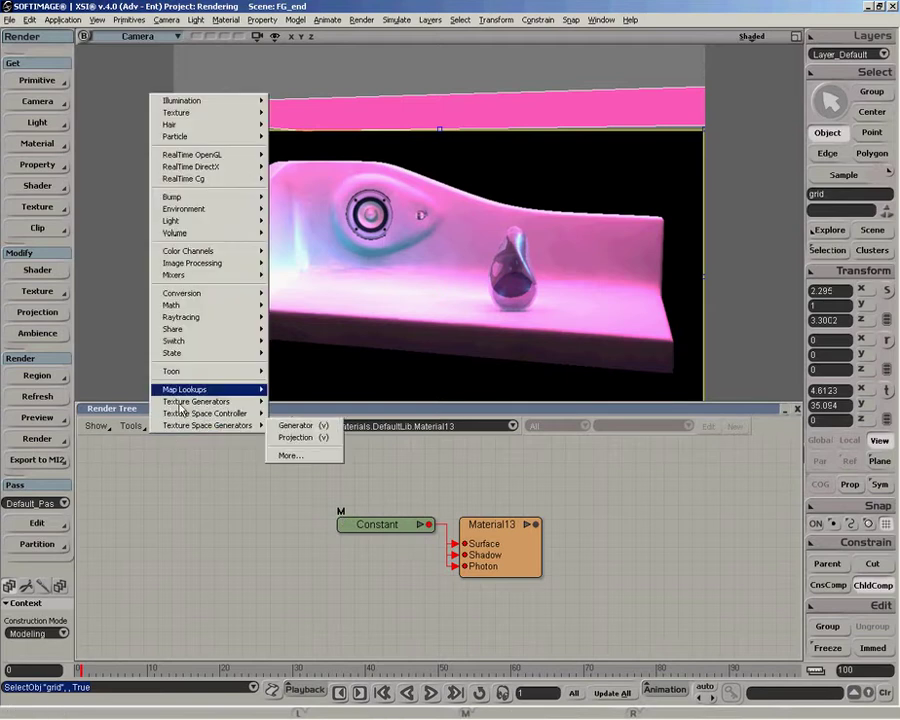
pyautogui.moveTo(245, 113)
pyautogui.click(285, 113)
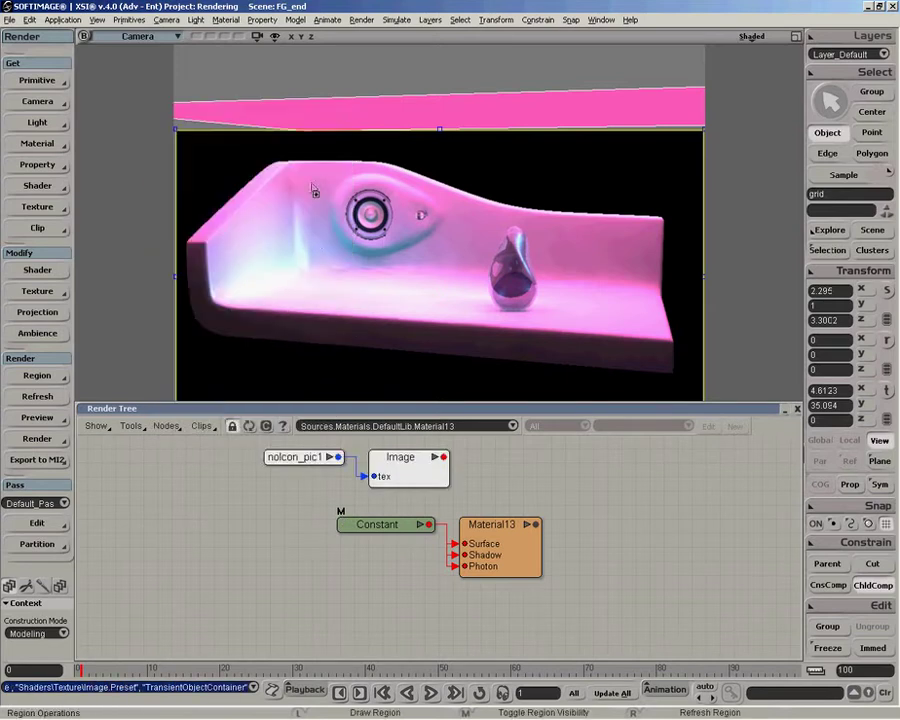
pyautogui.moveTo(443, 457); pyautogui.dragTo(506, 540)
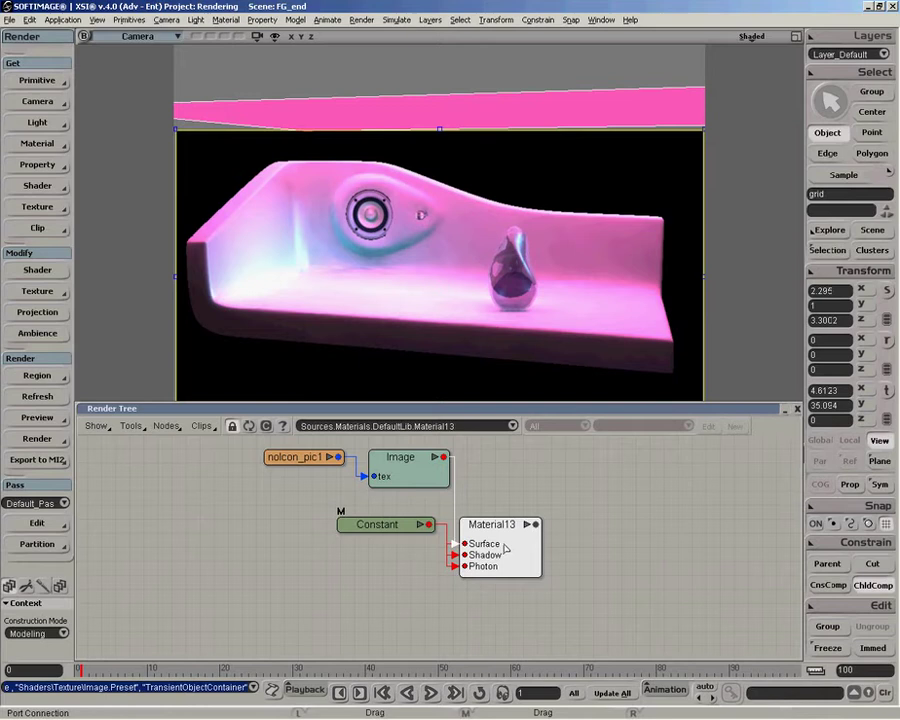
pyautogui.click(529, 504)
pyautogui.moveTo(385, 524); pyautogui.dragTo(346, 536)
pyautogui.moveTo(300, 457); pyautogui.dragTo(253, 470)
pyautogui.moveTo(421, 478); pyautogui.dragTo(392, 486)
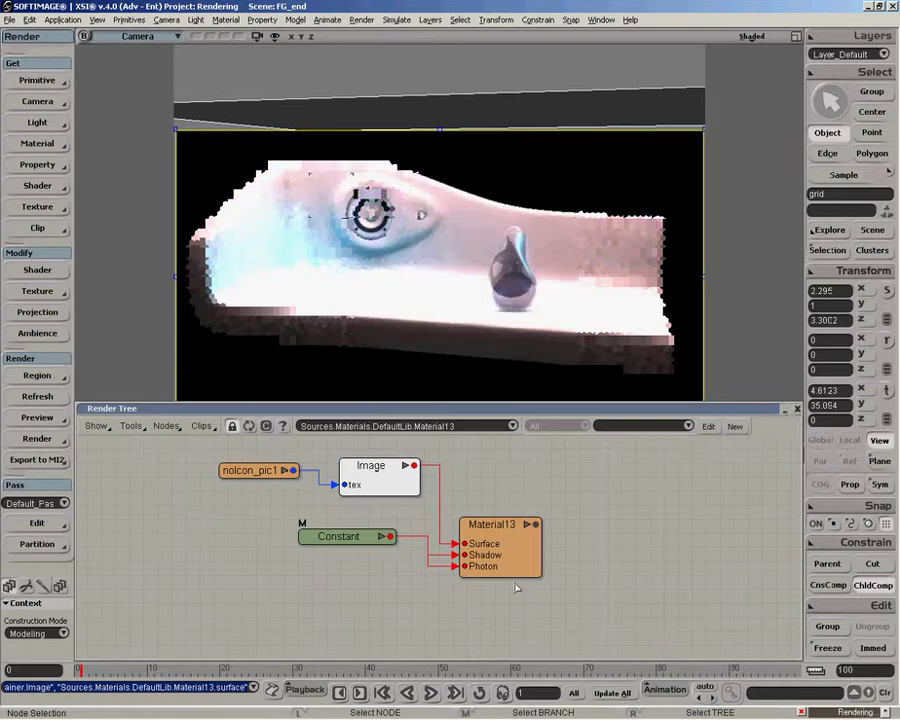
# - Give the Image node a new Planar XZ texture projection
pyautogui.doubleClick(375, 482)
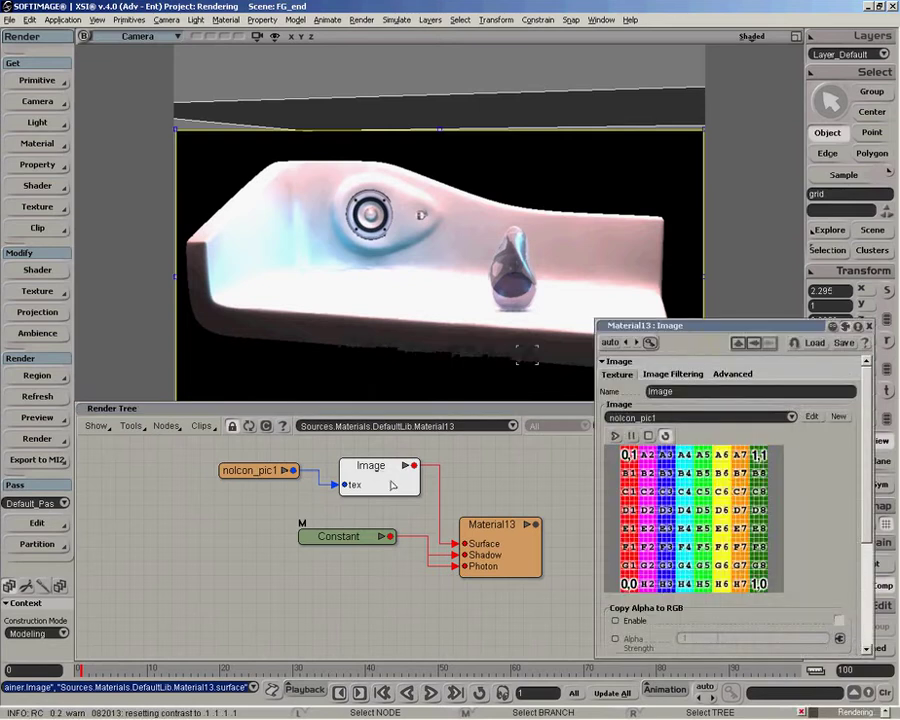
pyautogui.scroll(-3, 868, 535)
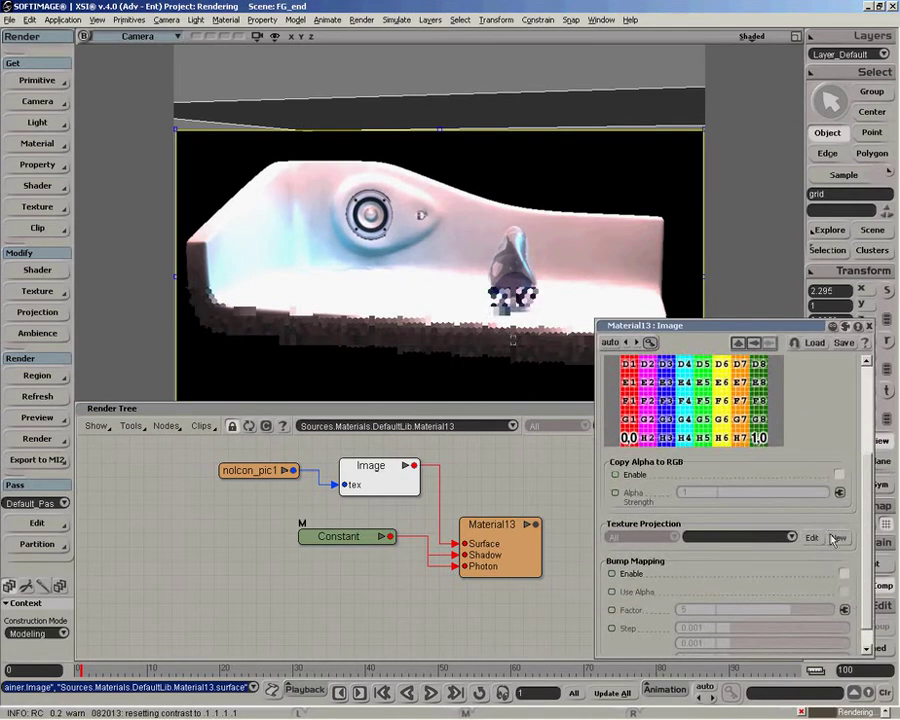
pyautogui.click(836, 539)
pyautogui.click(748, 572)
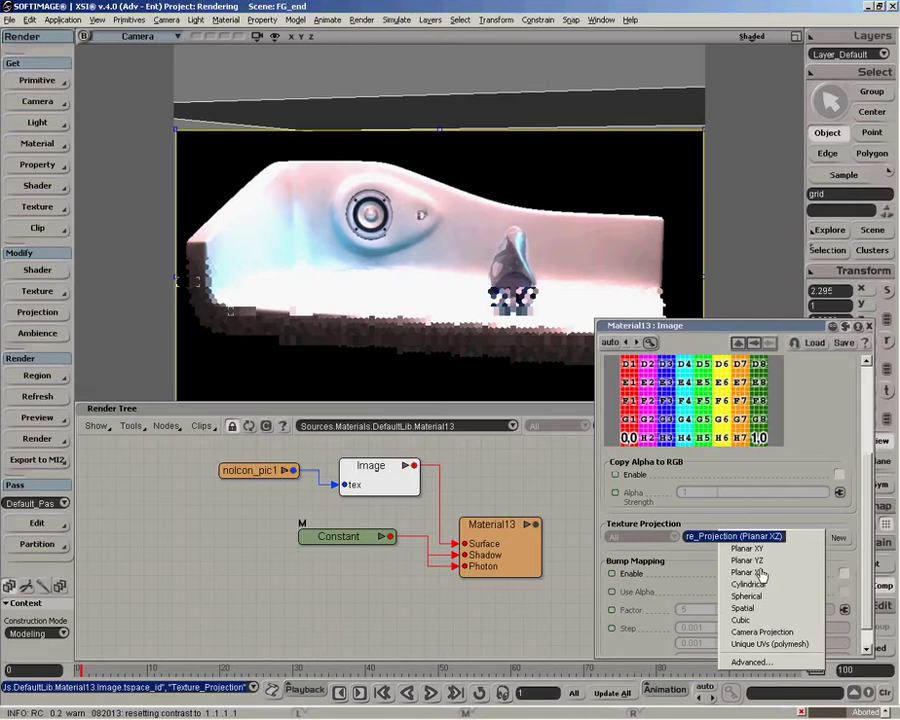
pyautogui.click(869, 327)
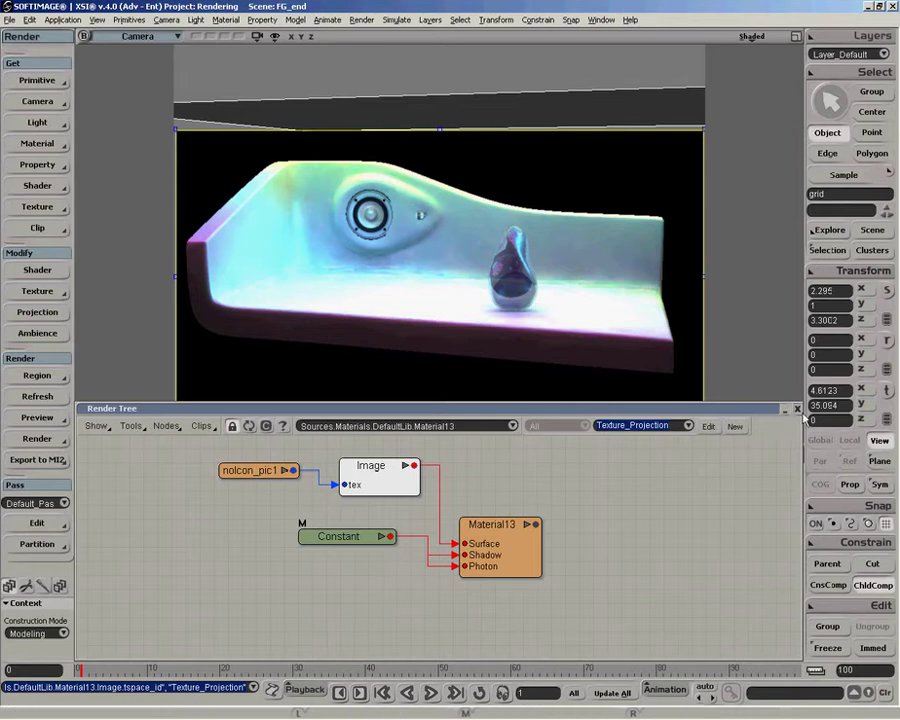
# - Drag the Spot_Light's soft_light Intensity down from 1 to 0.005
pyautogui.moveTo(801, 412); pyautogui.dragTo(746, 623)
pyautogui.click(258, 526)
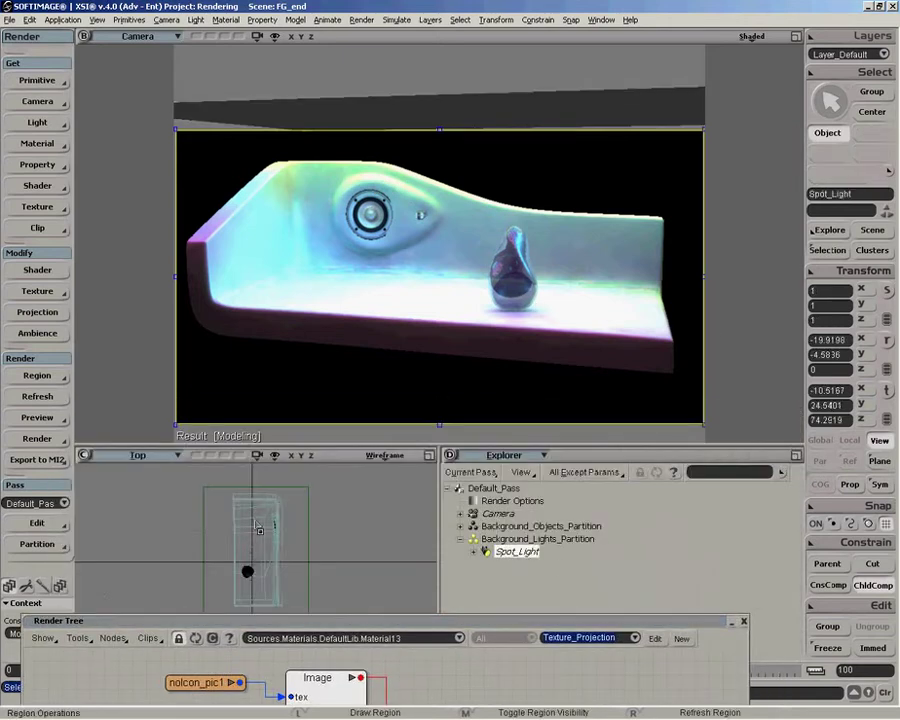
pyautogui.click(37, 270)
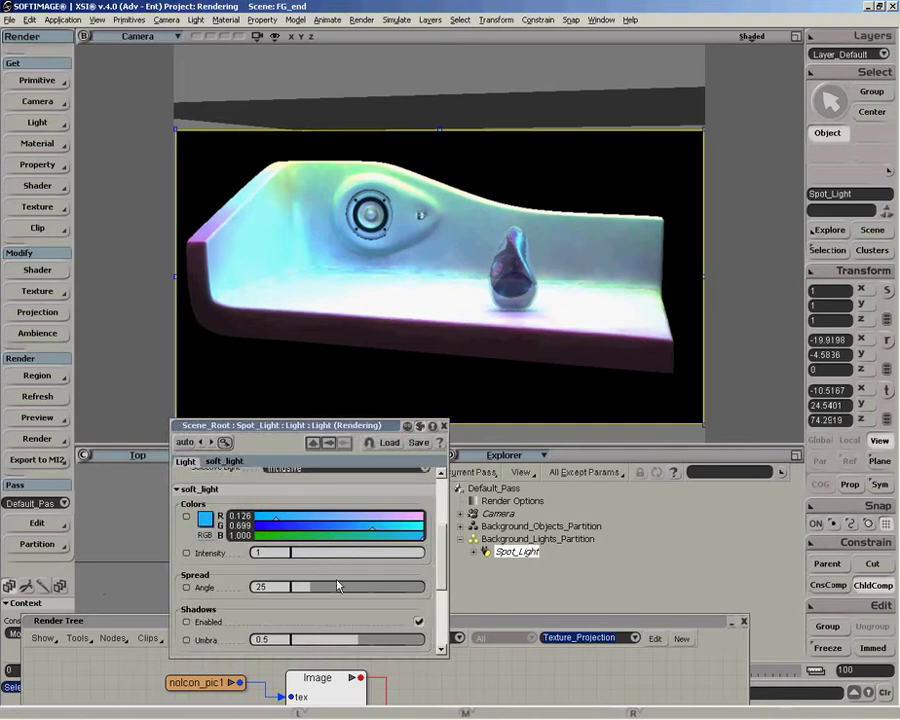
pyautogui.moveTo(352, 553); pyautogui.dragTo(305, 563)
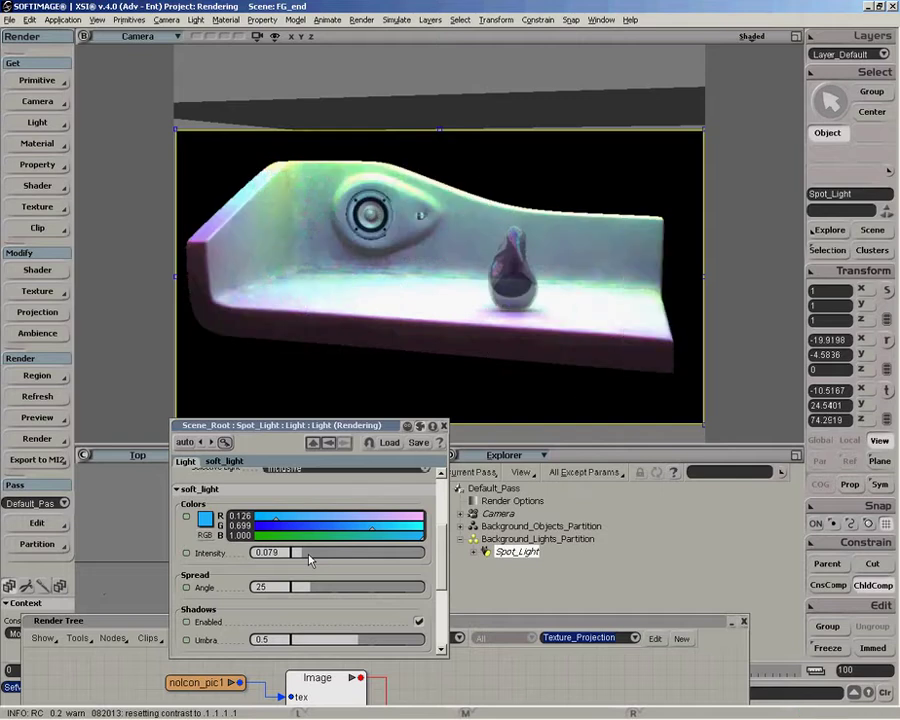
pyautogui.moveTo(310, 560); pyautogui.dragTo(297, 553)
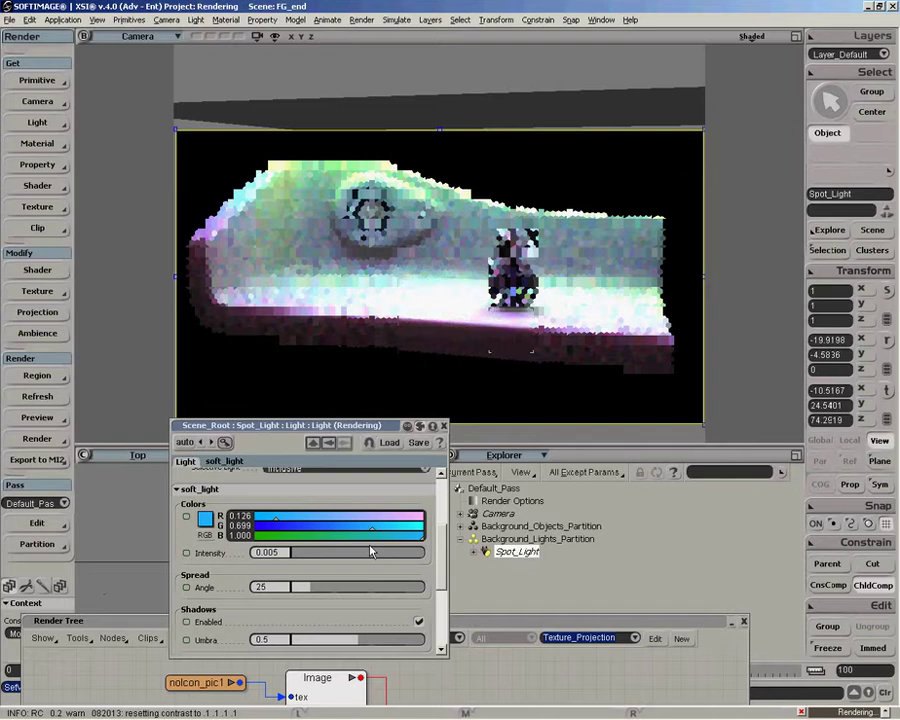
pyautogui.click(446, 427)
pyautogui.moveTo(475, 621); pyautogui.dragTo(727, 434)
# - Load background2.jpg as a new image clip for the Image node, then close the render tree
pyautogui.doubleClick(585, 490)
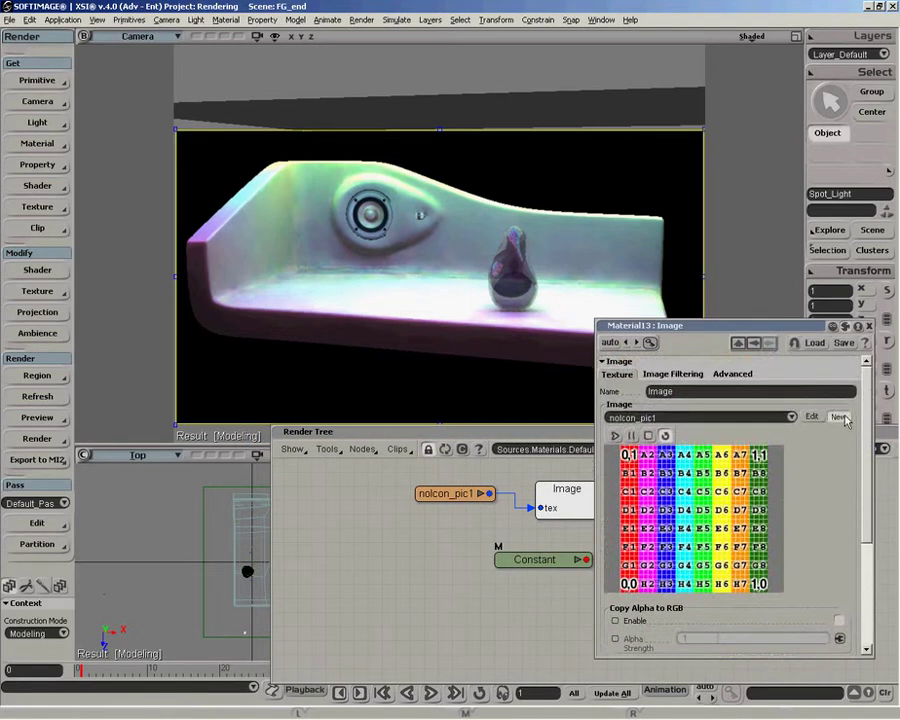
pyautogui.click(839, 417)
pyautogui.click(775, 428)
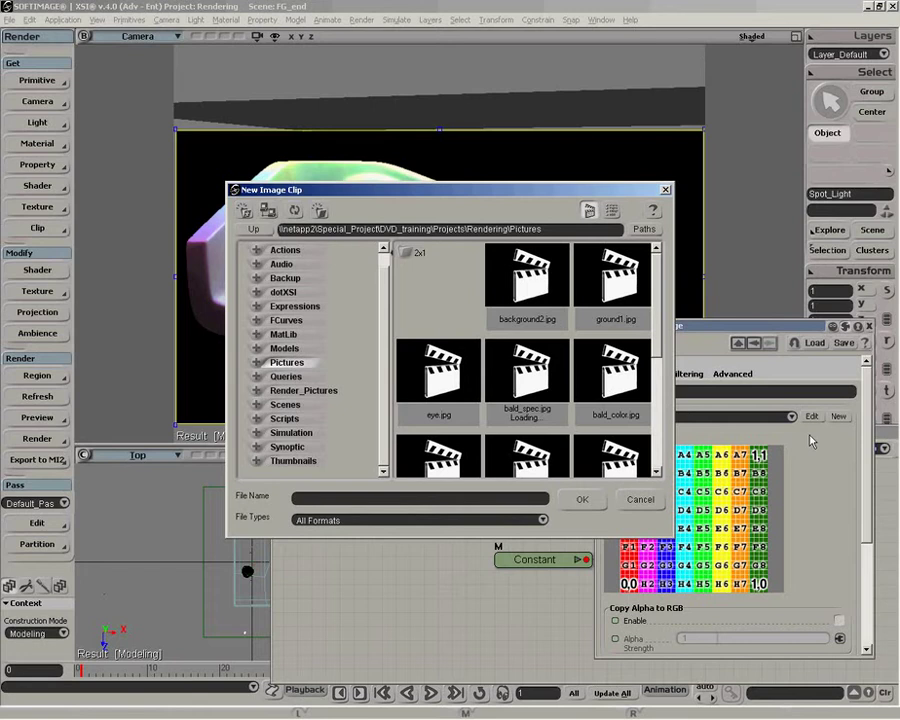
pyautogui.click(541, 278)
pyautogui.click(584, 501)
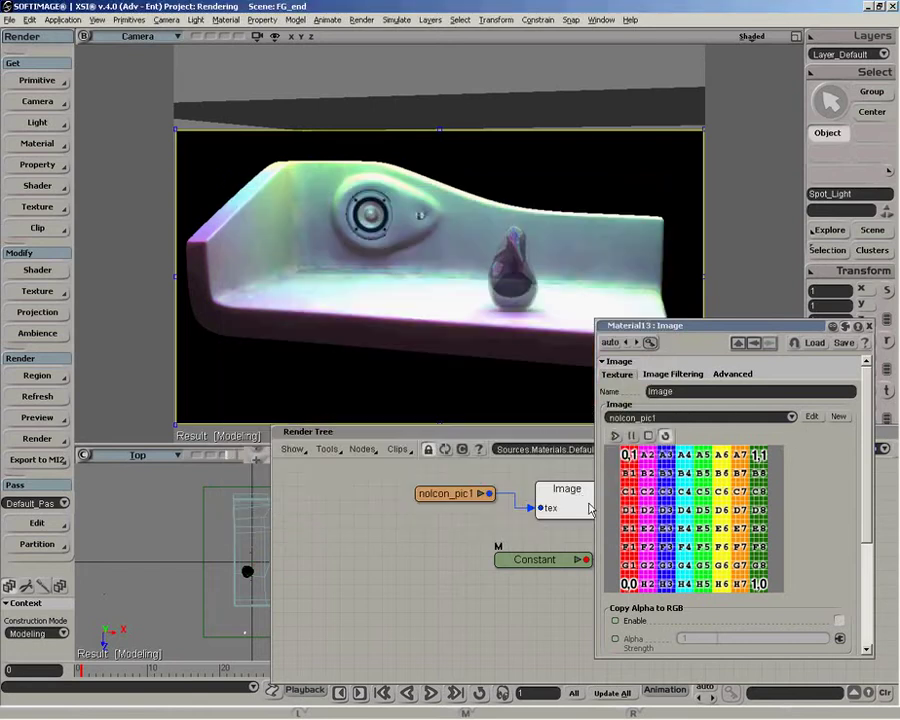
pyautogui.click(869, 326)
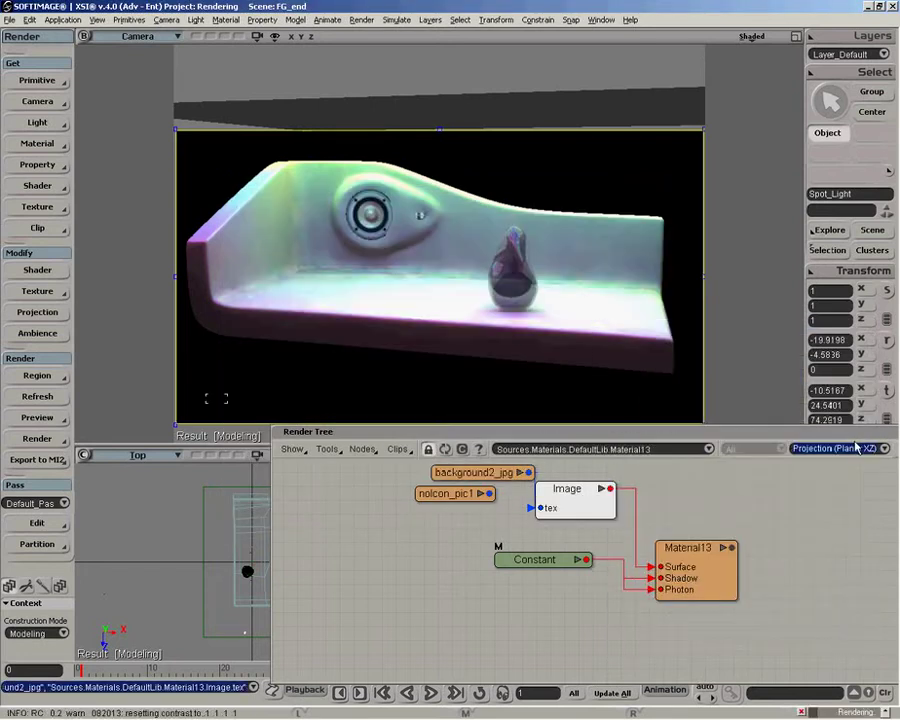
pyautogui.moveTo(840, 431); pyautogui.dragTo(476, 476)
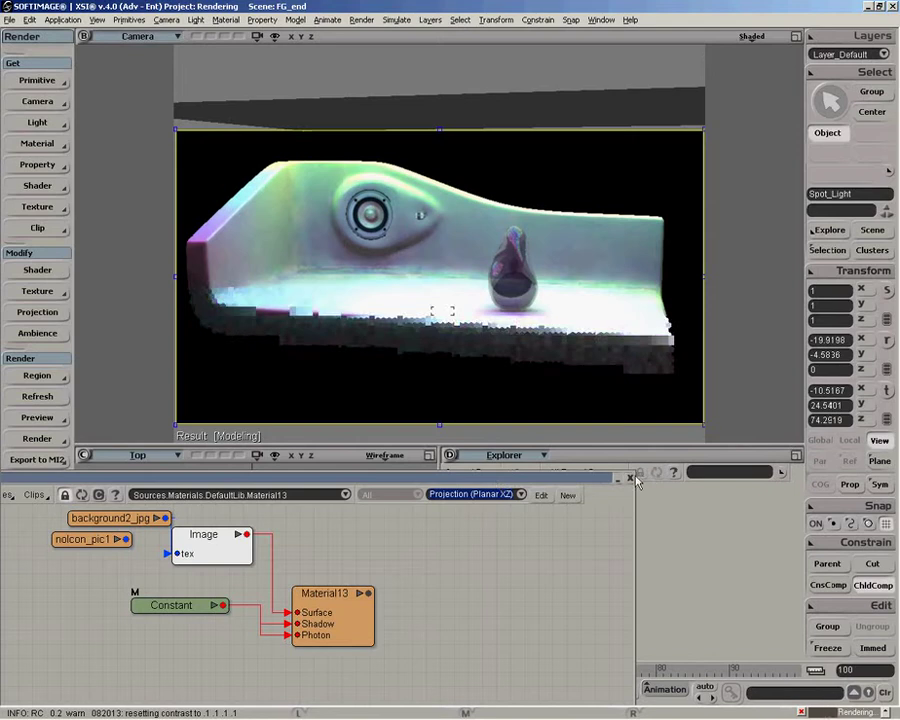
pyautogui.click(631, 478)
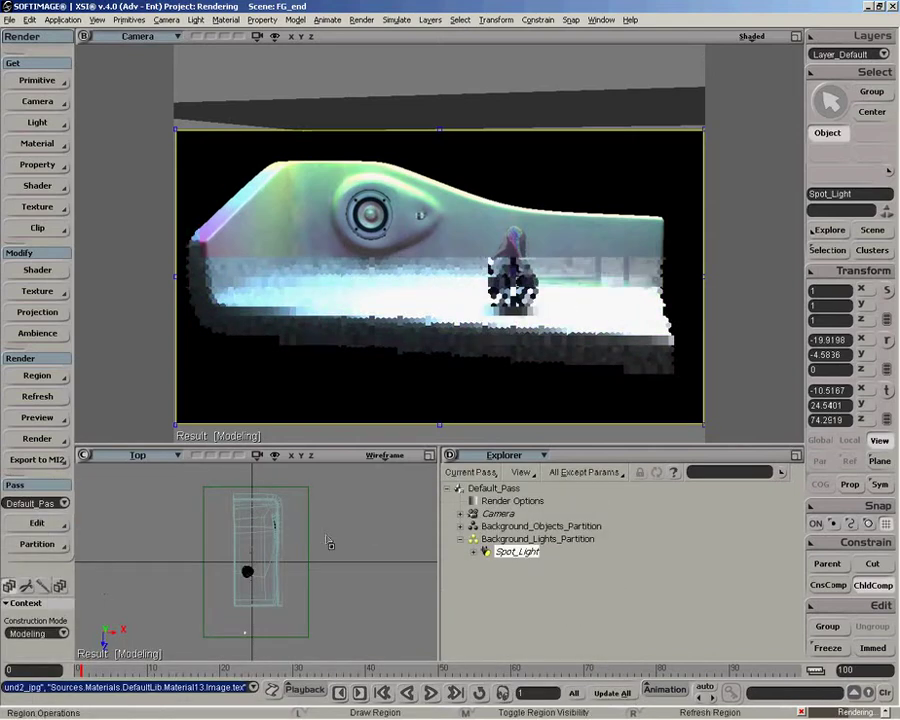
# - Switch the lower viewport to Front and move the grid with its Texture_Support
pyautogui.click(138, 455)
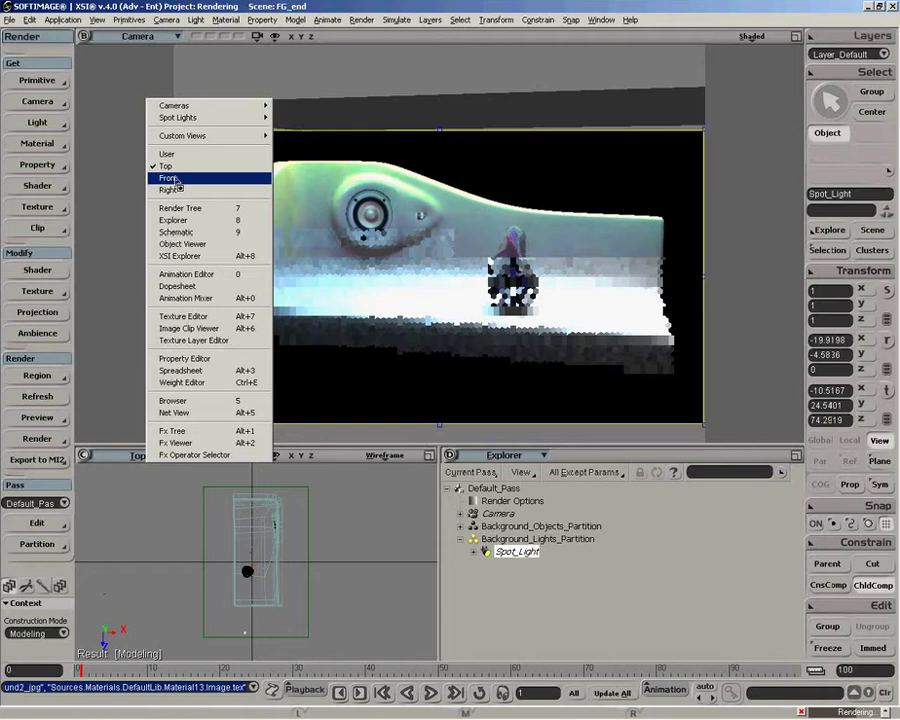
pyautogui.click(167, 177)
pyautogui.moveTo(195, 500); pyautogui.dragTo(276, 520)
pyautogui.press('v')
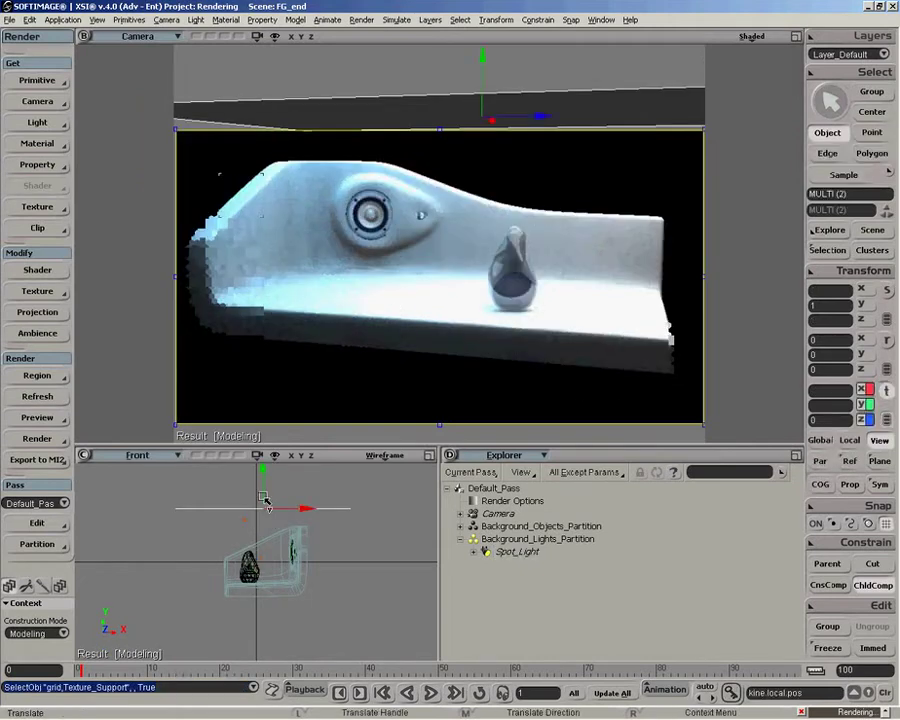
pyautogui.moveTo(268, 493); pyautogui.dragTo(266, 482)
pyautogui.press('space')
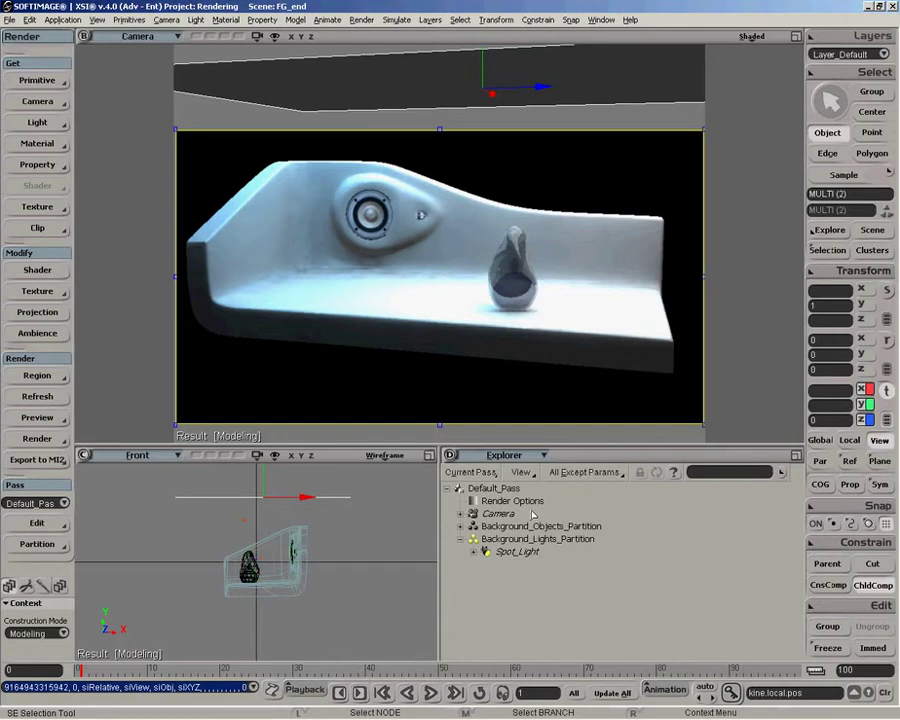
# - In the Softimage command prompt, run imf_copy alone to show its usage options
pyautogui.click(154, 711)
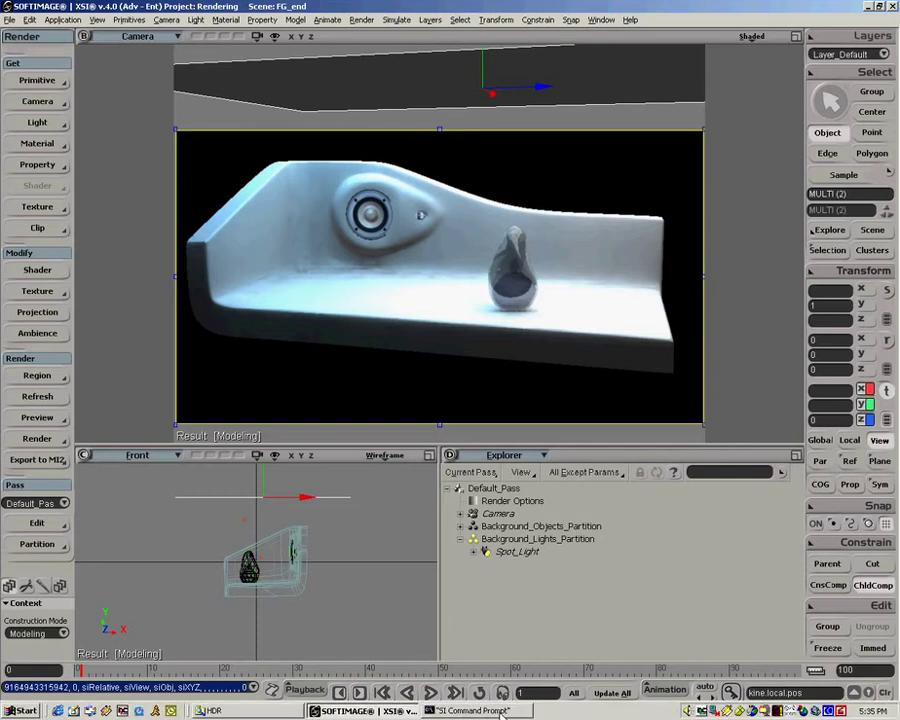
pyautogui.moveTo(376, 74); pyautogui.dragTo(511, 445)
pyautogui.click(527, 490)
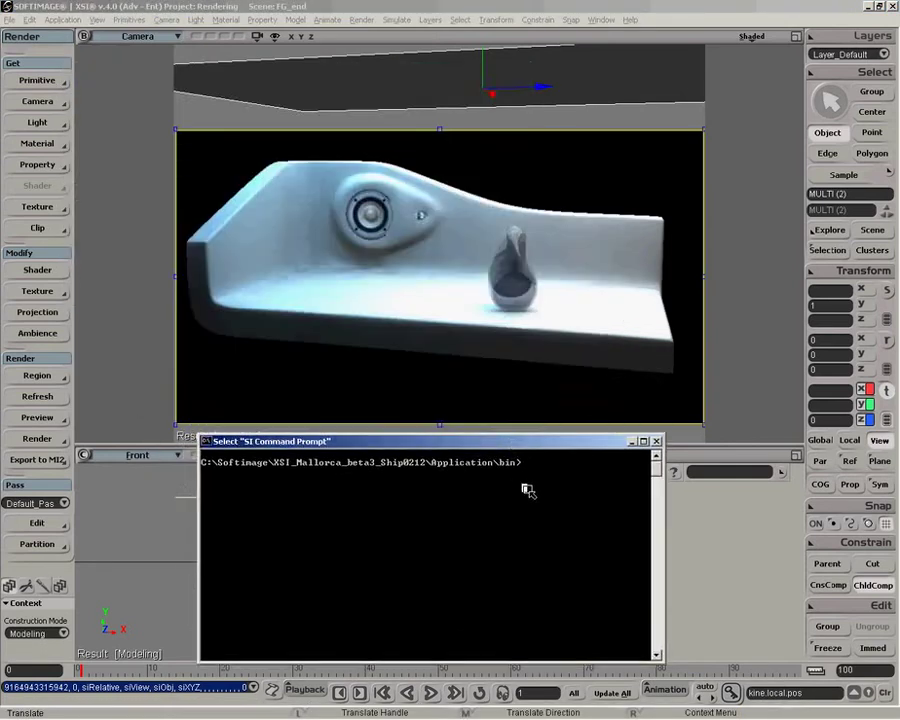
pyautogui.write('imf_copy')
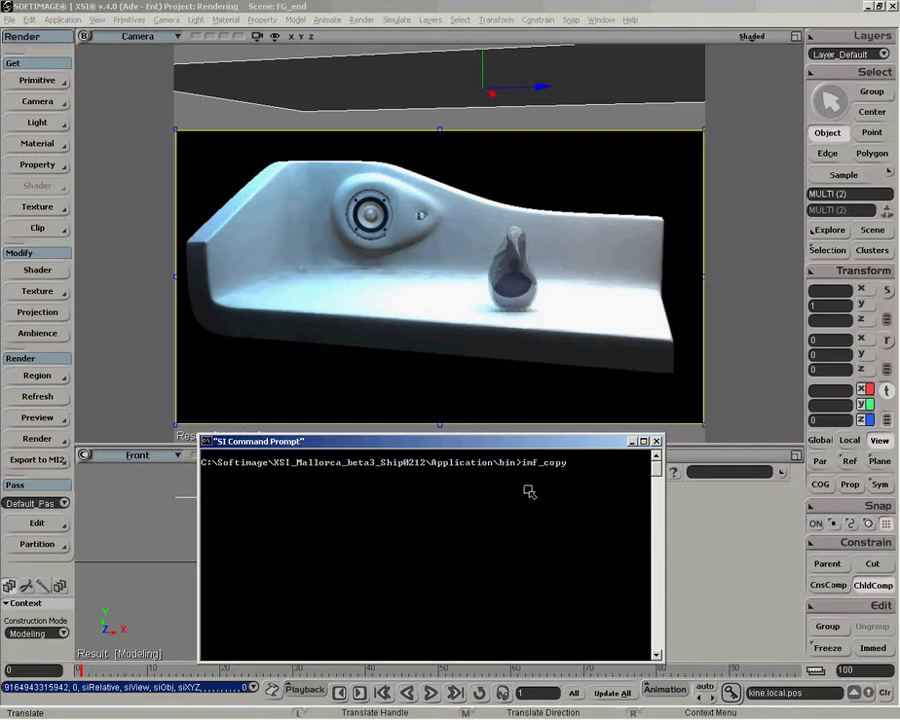
pyautogui.press('Return')
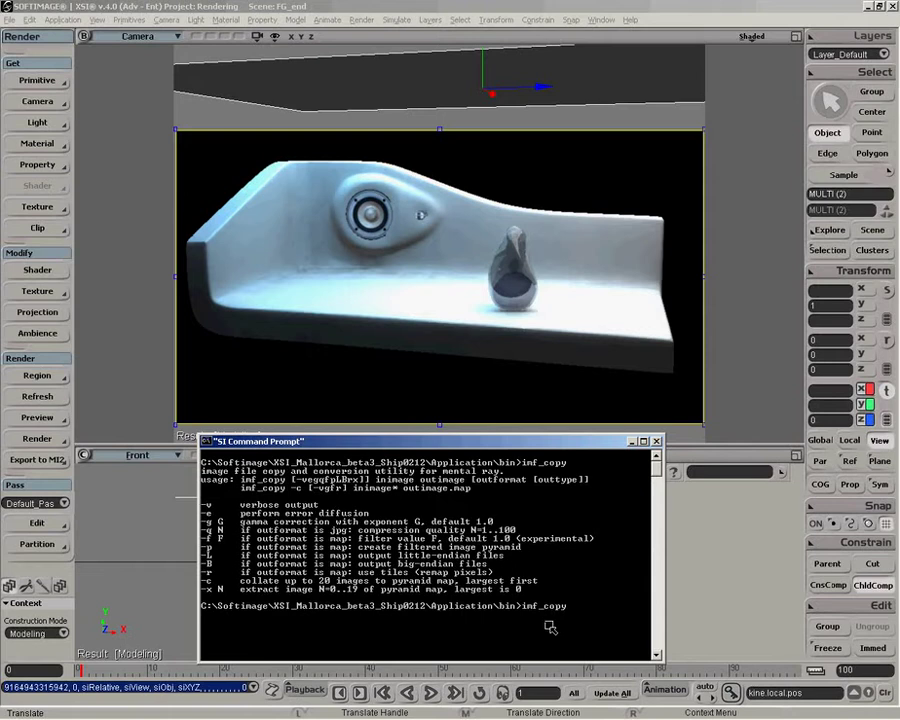
# - Run imf_copy C:\HDR\street_unfolded.hdr c:\HDR\street.map map rgba_fp to create street.map
pyautogui.press('Up')
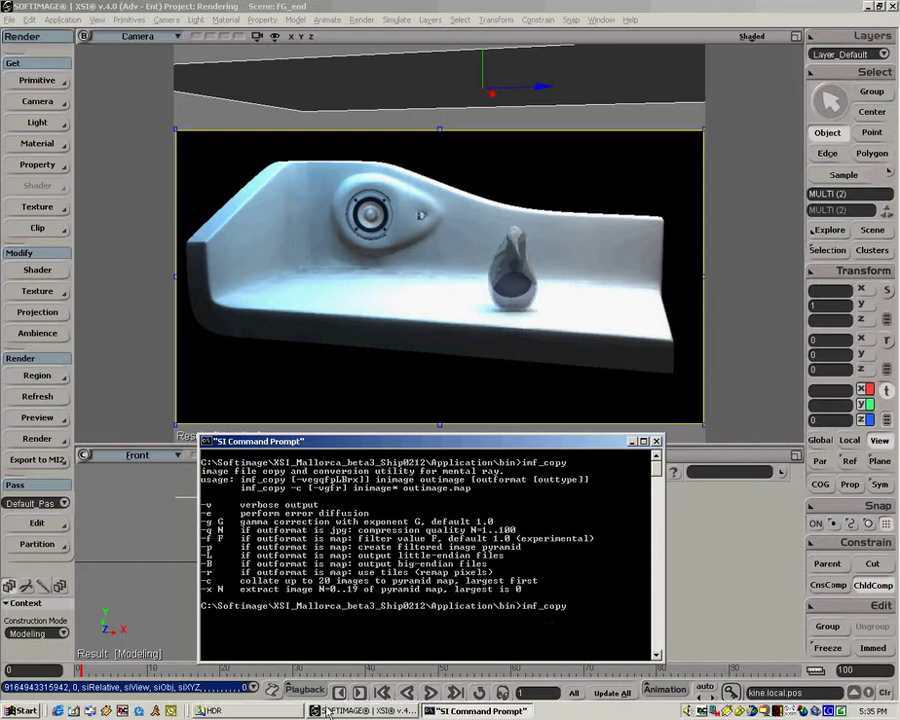
pyautogui.click(260, 710)
pyautogui.click(636, 602)
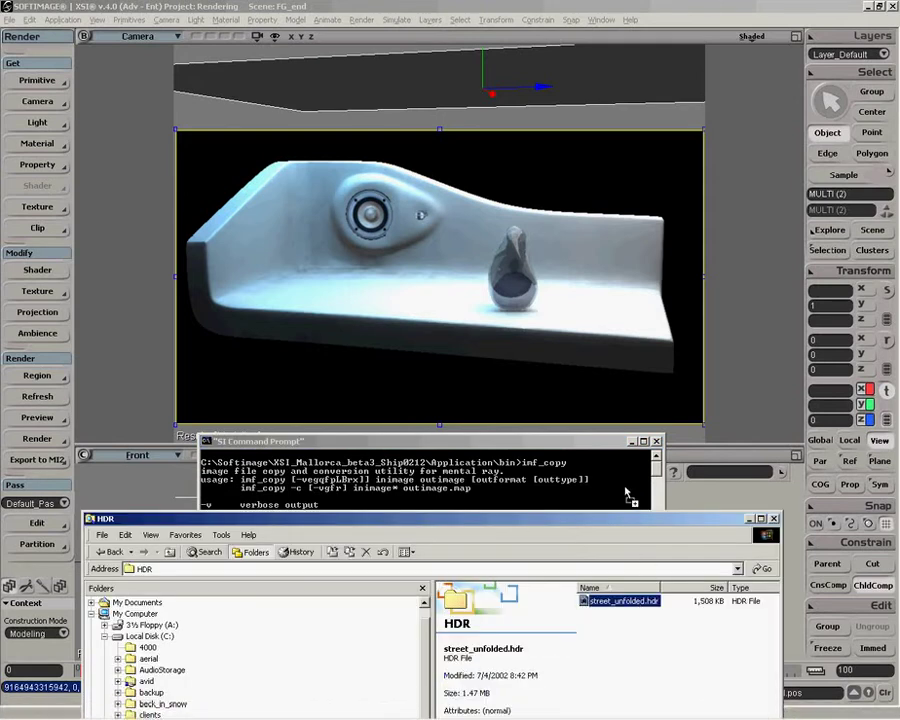
pyautogui.click(749, 519)
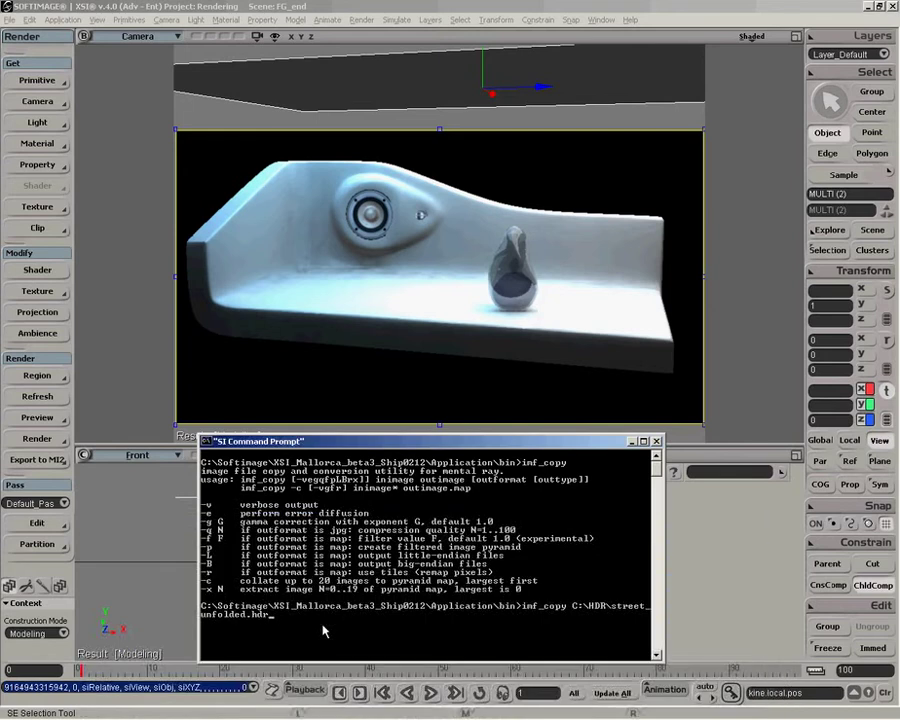
pyautogui.write('c:\\HDR\\street.map map rgba_fp')
pyautogui.press('Return')
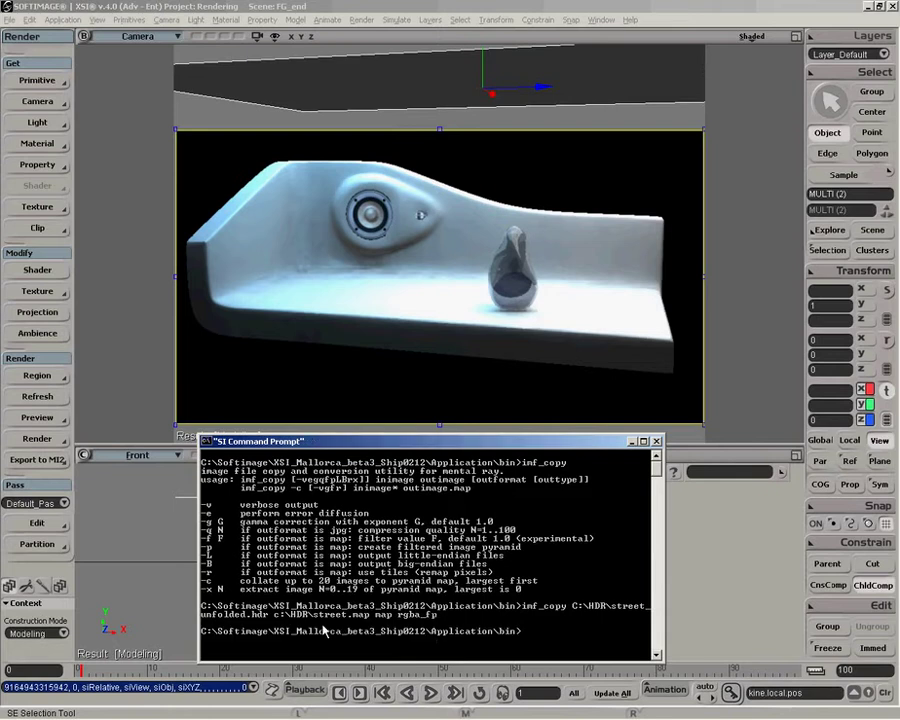
# - Select the grid and open its render tree beside the HDR folder window
pyautogui.click(635, 442)
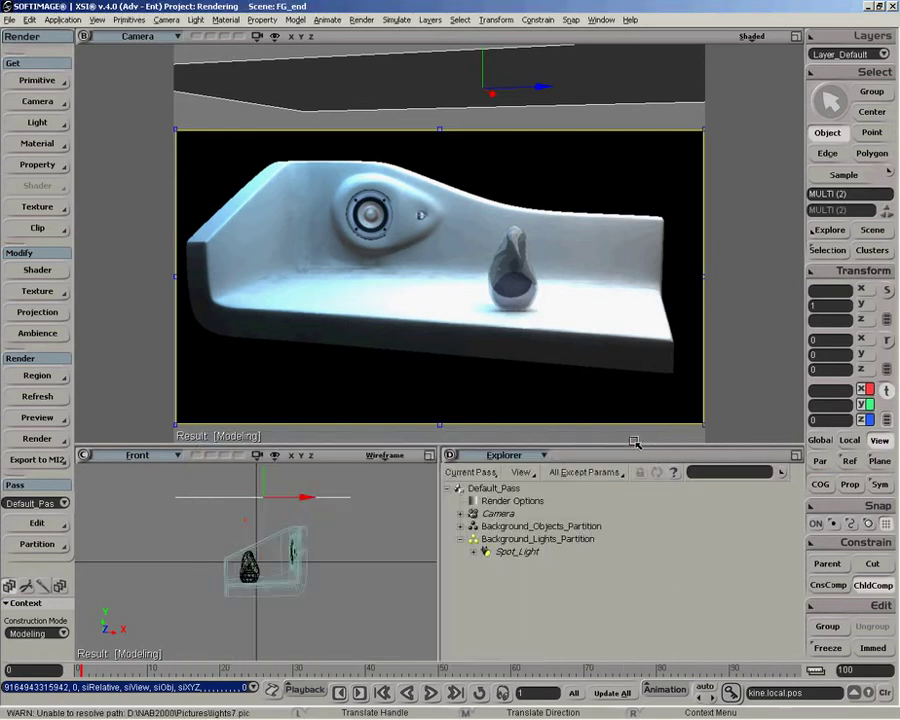
pyautogui.click(210, 710)
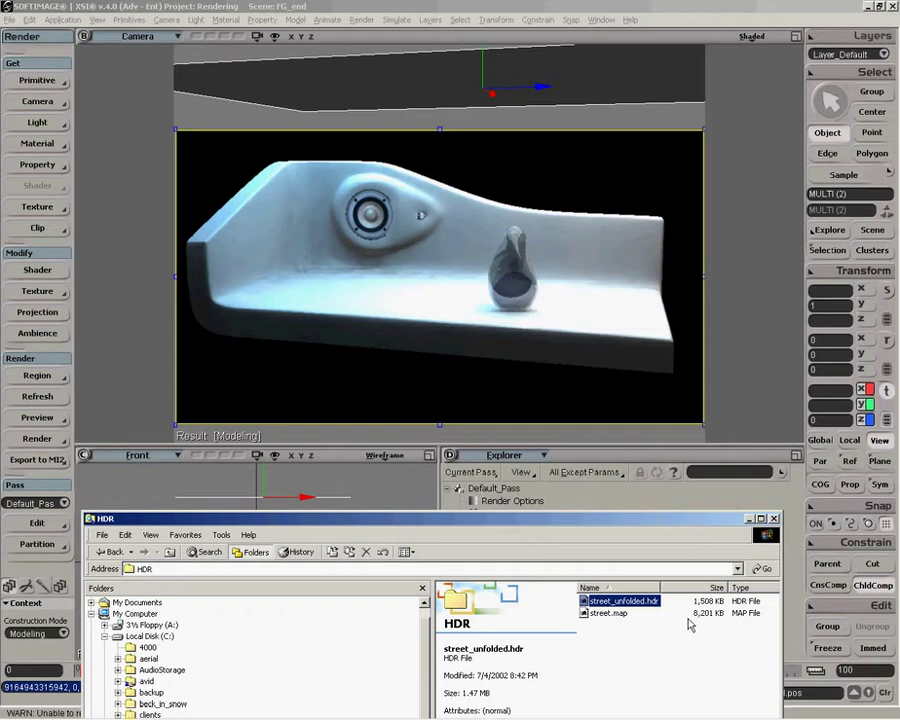
pyautogui.moveTo(666, 524); pyautogui.dragTo(666, 639)
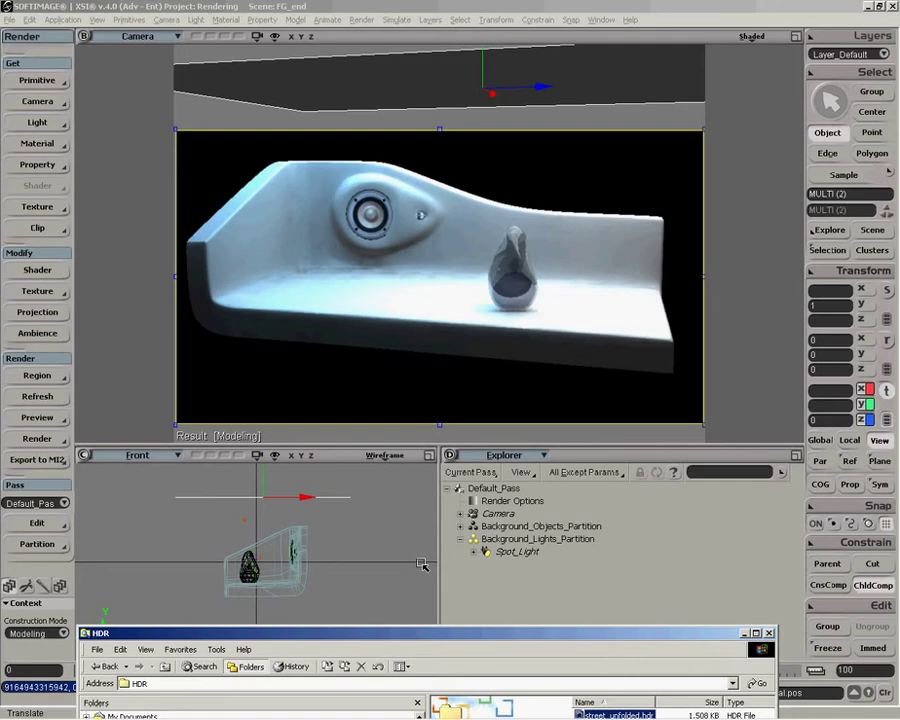
pyautogui.press('7')
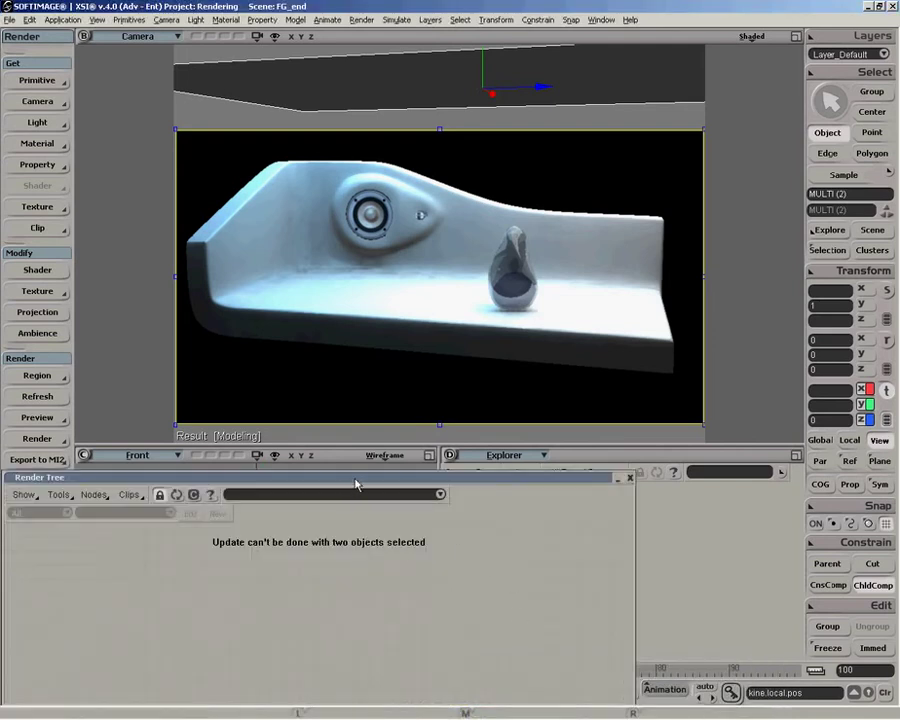
pyautogui.moveTo(355, 478); pyautogui.dragTo(645, 467)
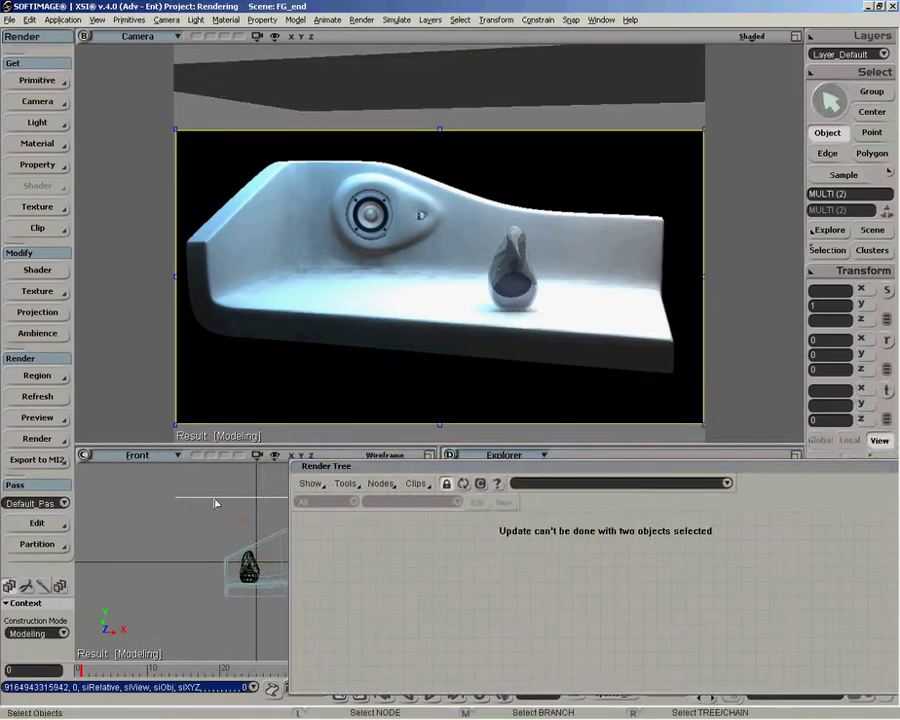
pyautogui.click(215, 501)
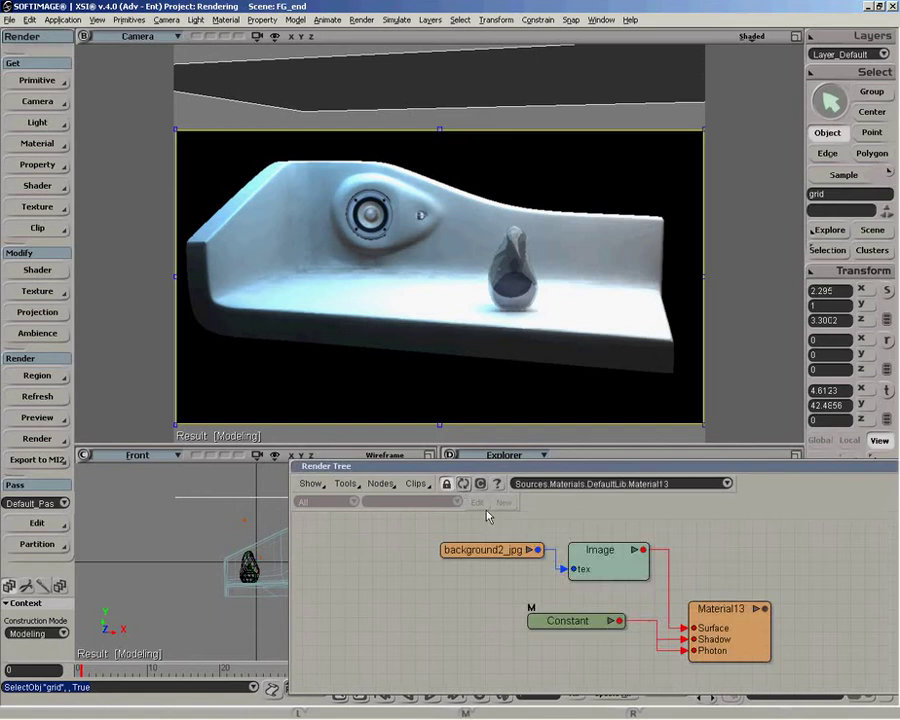
pyautogui.moveTo(487, 466); pyautogui.dragTo(328, 442)
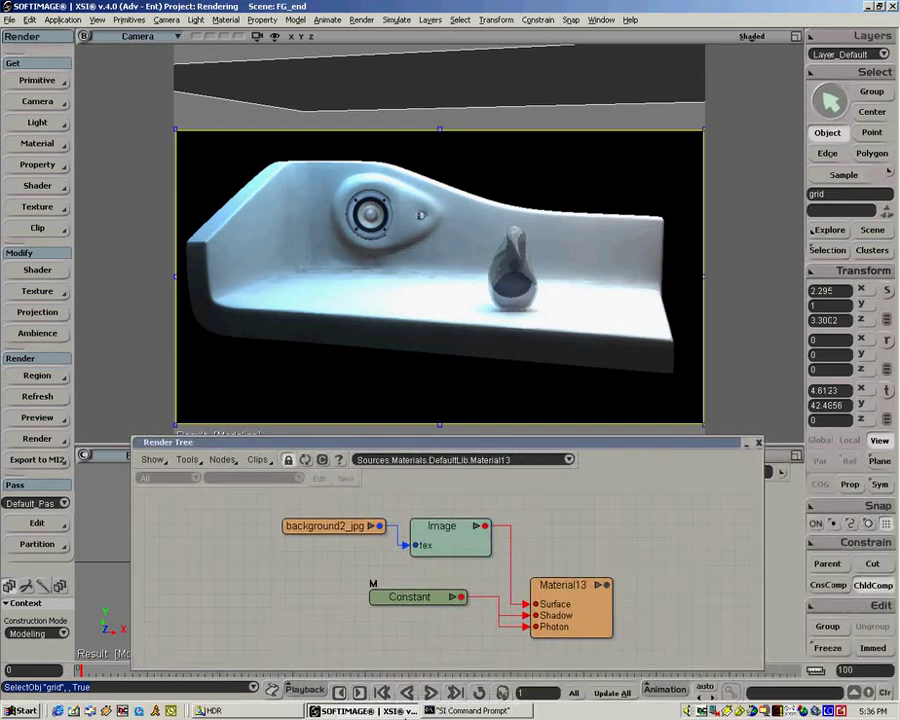
# - Drop street.map into the render tree and connect it to the Image node's tex input
pyautogui.click(207, 710)
pyautogui.moveTo(474, 689); pyautogui.dragTo(380, 610)
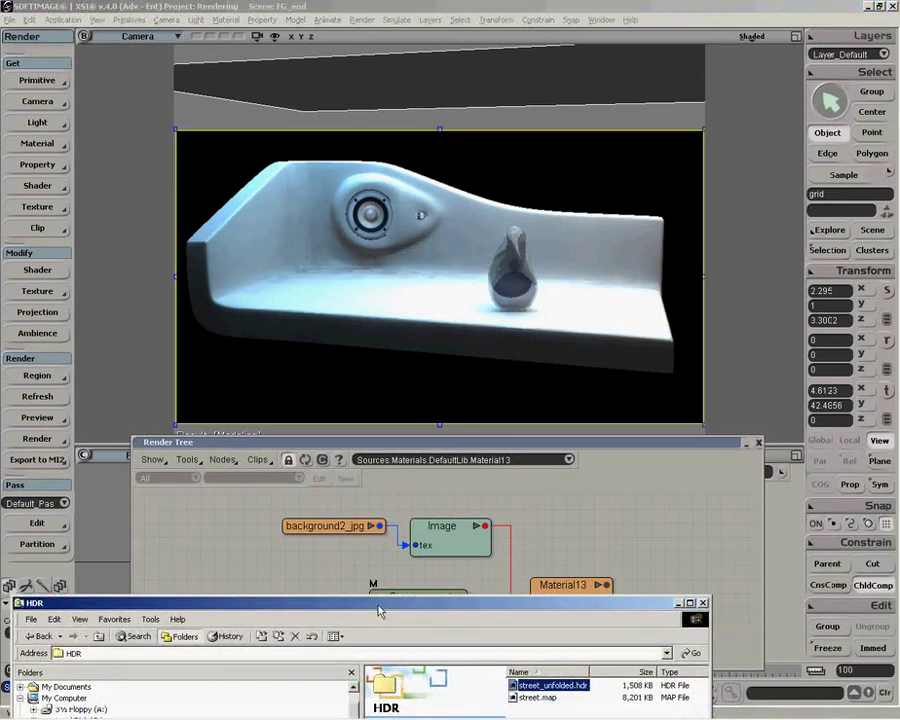
pyautogui.click(538, 697)
pyautogui.moveTo(538, 697); pyautogui.dragTo(446, 498)
pyautogui.click(678, 603)
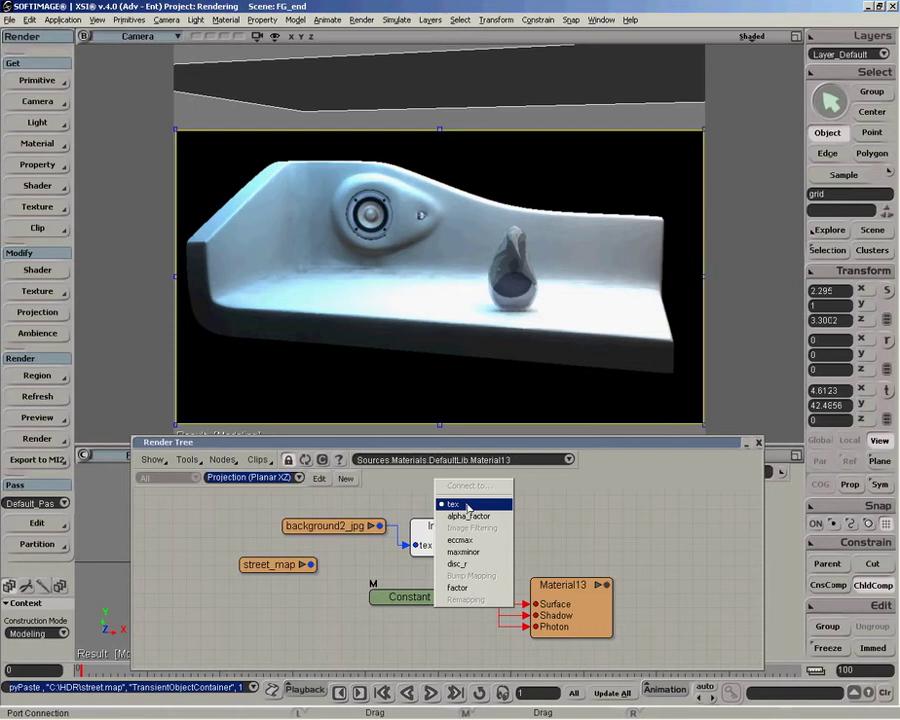
pyautogui.click(462, 501)
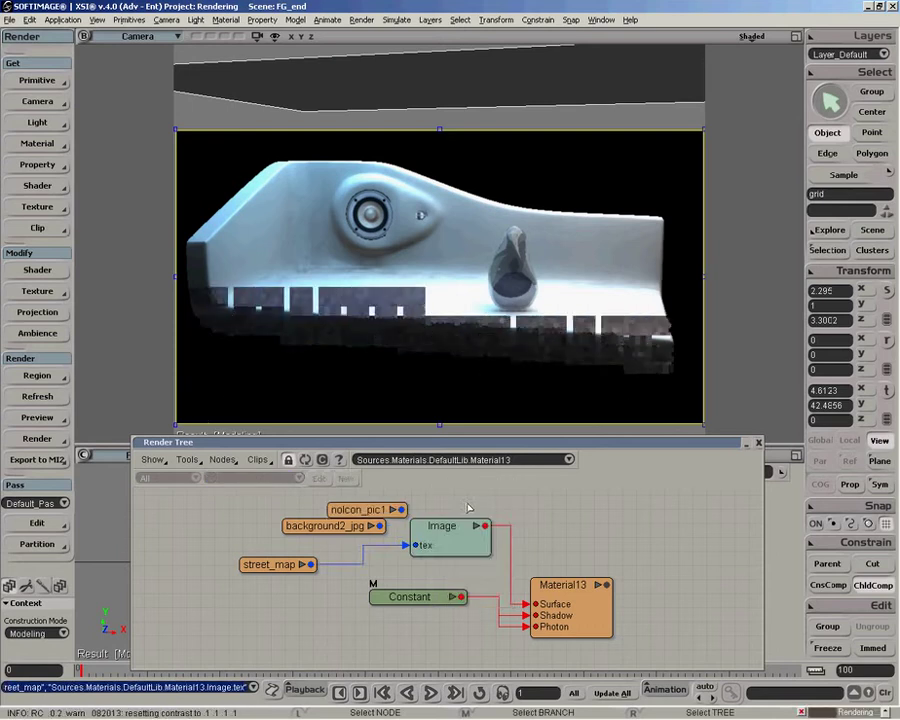
pyautogui.click(758, 442)
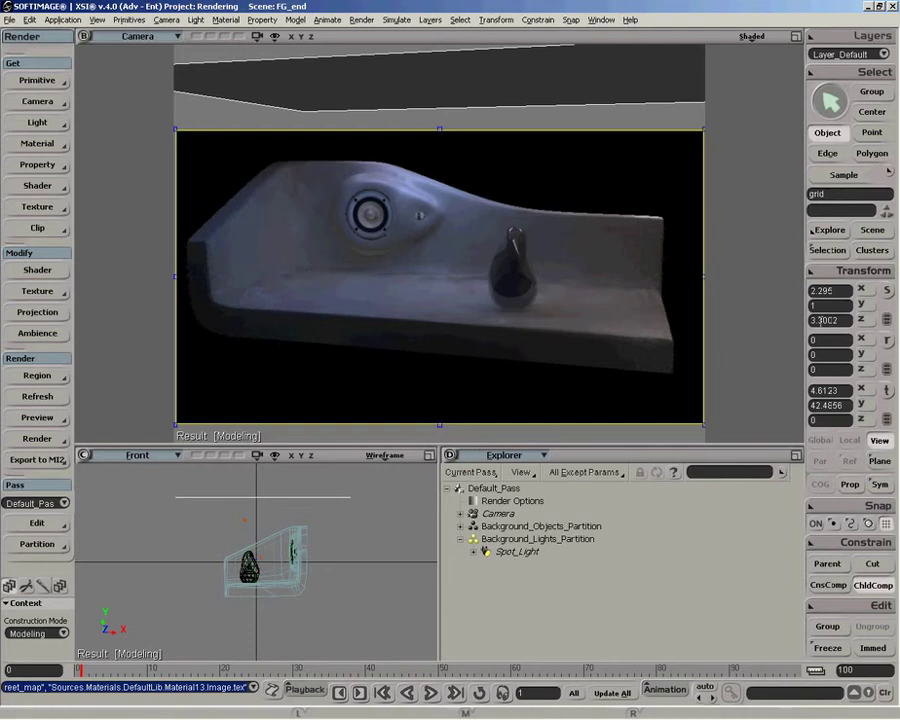
# - Scale the grid up in the Front view to about 4.4566, 1.9419, 6.4085
pyautogui.press('x')
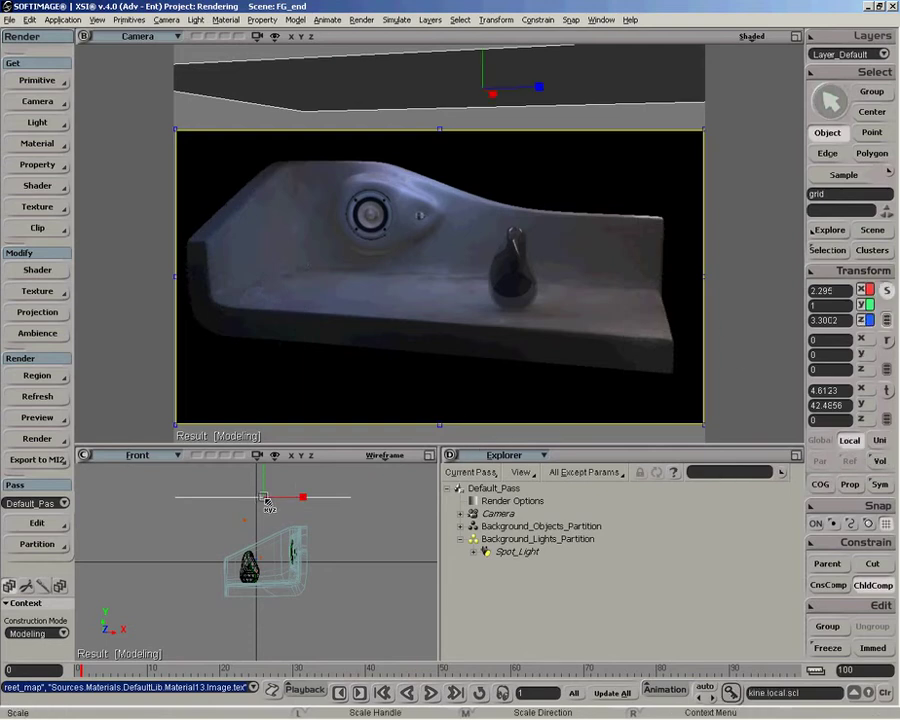
pyautogui.moveTo(266, 500); pyautogui.dragTo(325, 482)
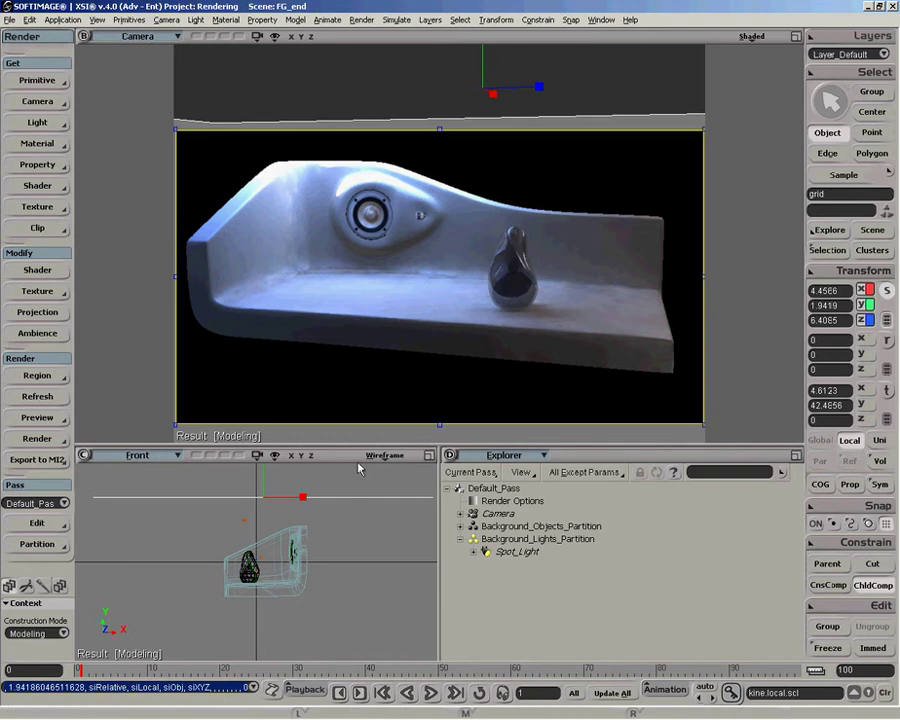
# - Hide the grid and add an Environment shader to the Default_Pass environment stack
pyautogui.press('h')
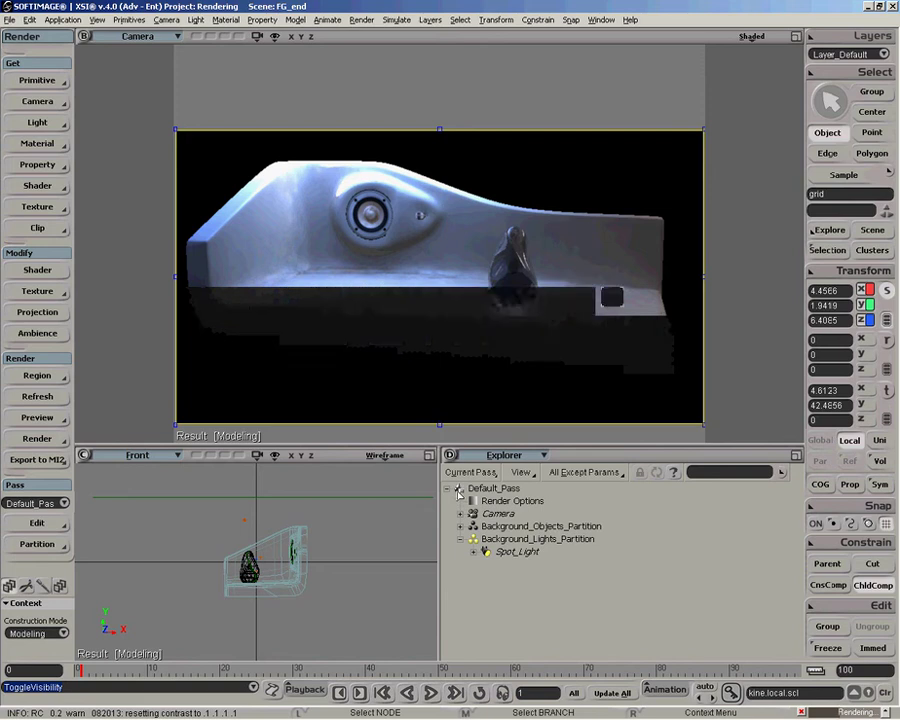
pyautogui.click(458, 490)
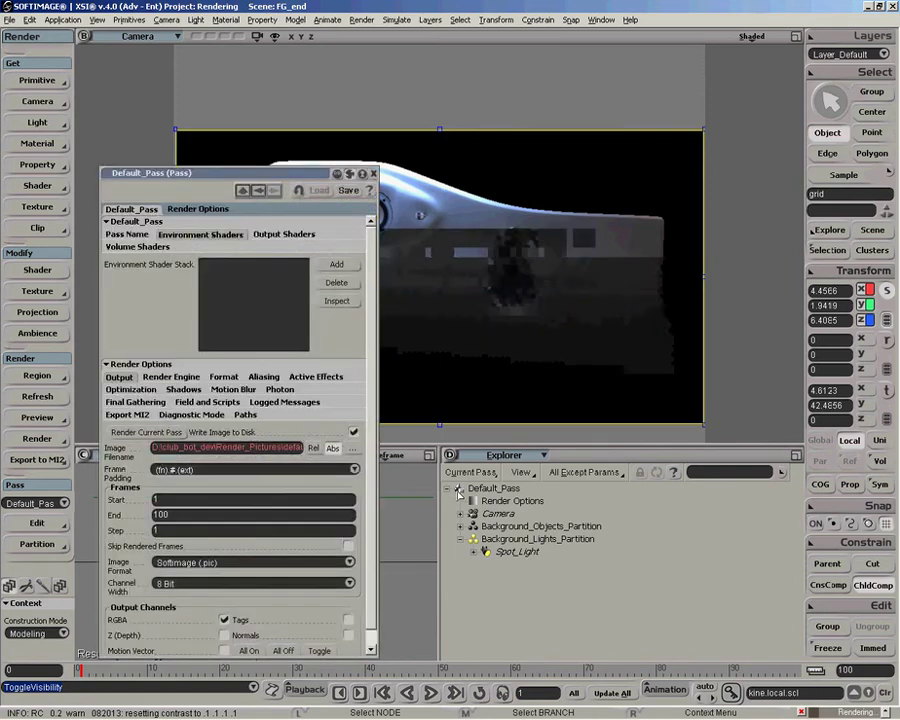
pyautogui.click(331, 266)
pyautogui.click(488, 207)
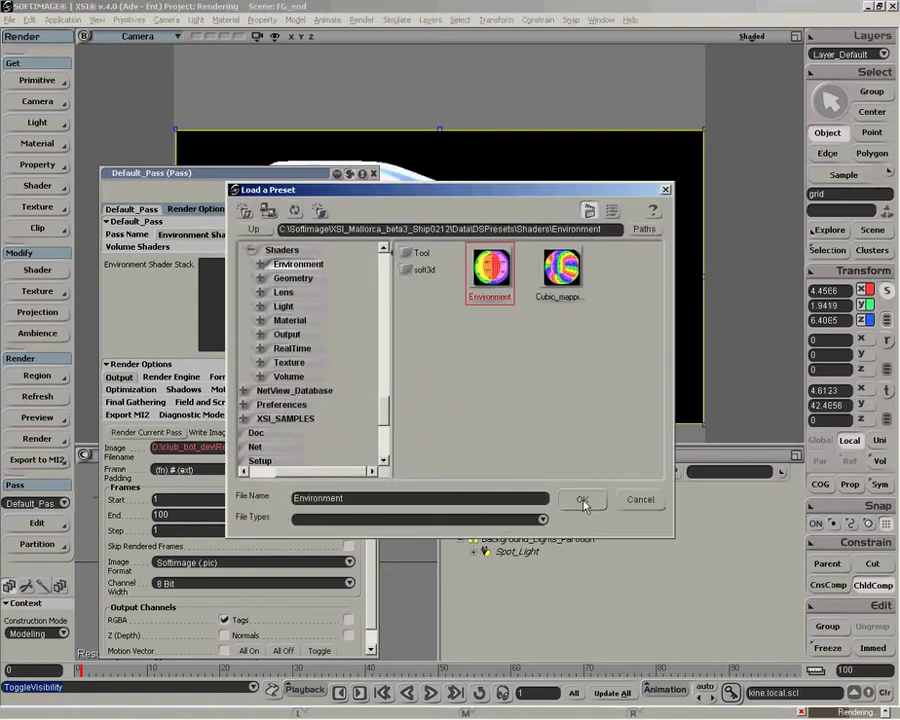
pyautogui.click(634, 497)
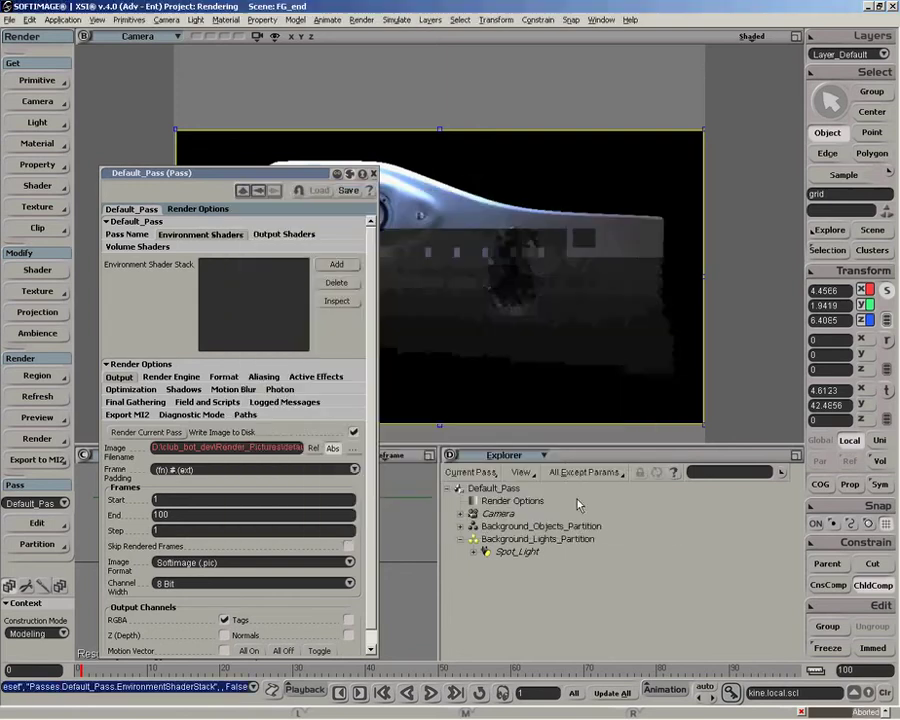
# - Set the Environment shader's image clip to street_map
pyautogui.click(235, 266)
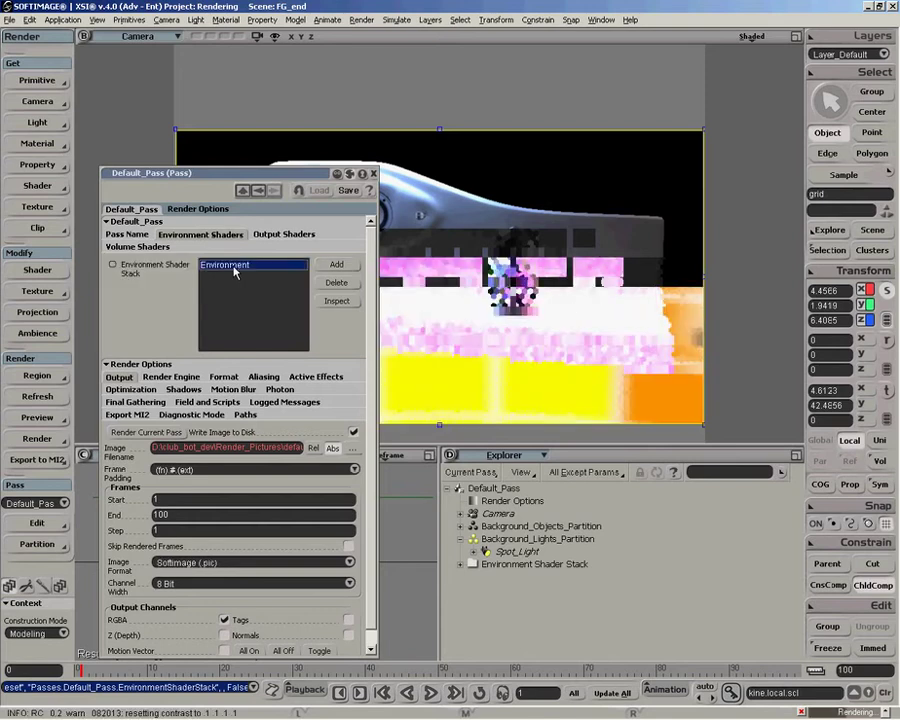
pyautogui.click(337, 301)
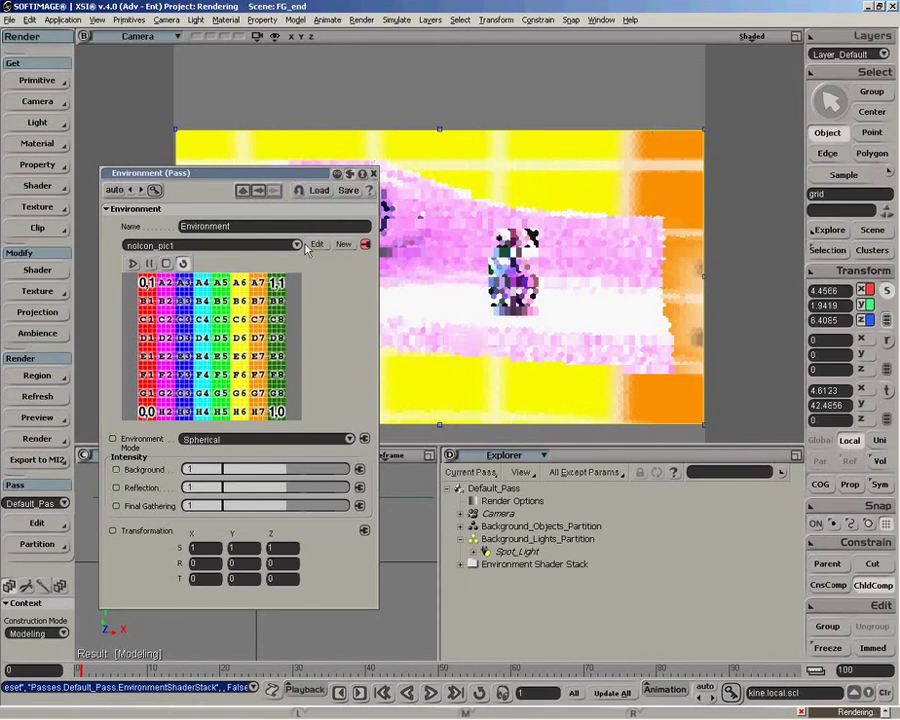
pyautogui.click(297, 245)
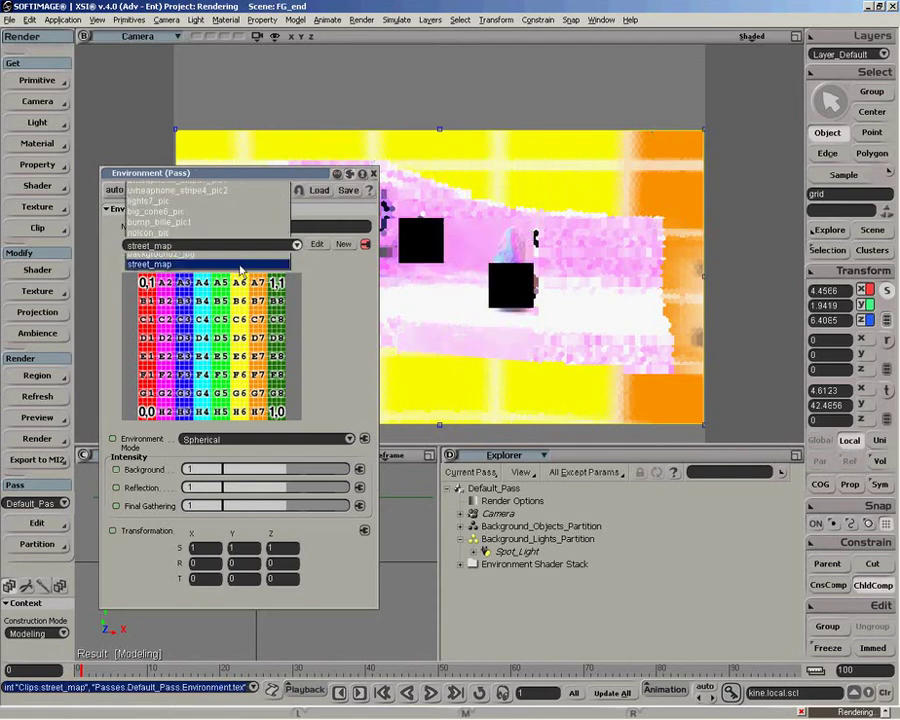
pyautogui.click(180, 260)
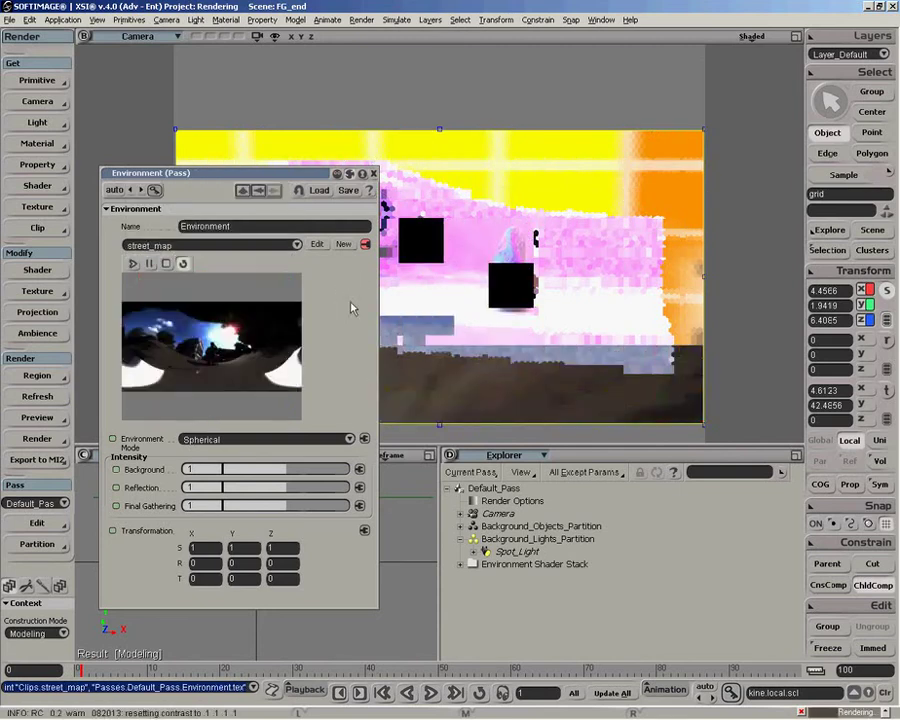
# - Adjust the Environment shader's Final Gathering intensity slider to 1.712 and close the page
pyautogui.moveTo(300, 176); pyautogui.dragTo(461, 407)
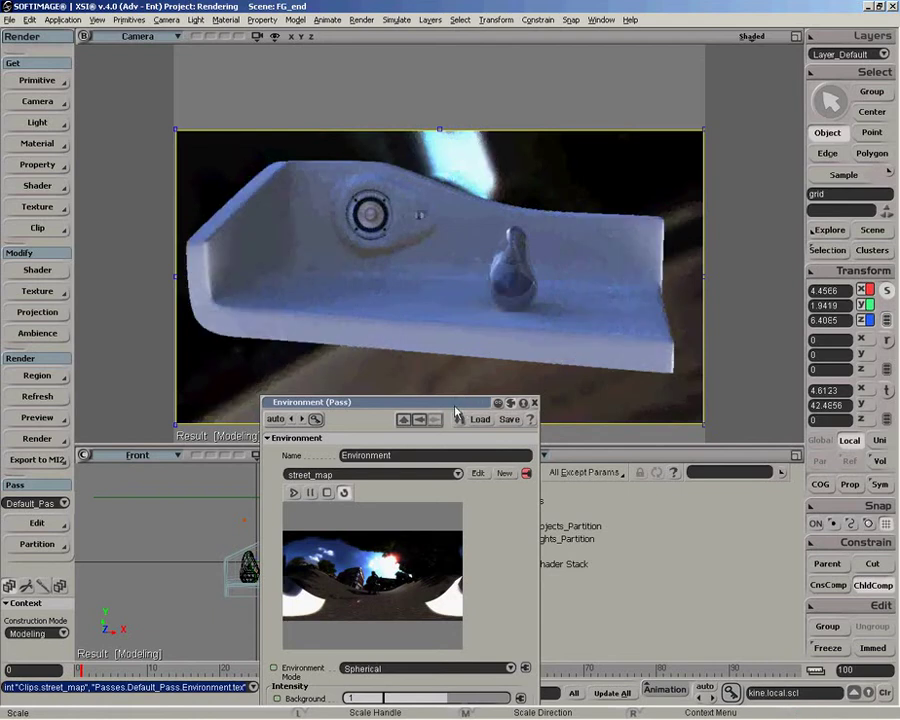
pyautogui.moveTo(460, 407); pyautogui.dragTo(440, 344)
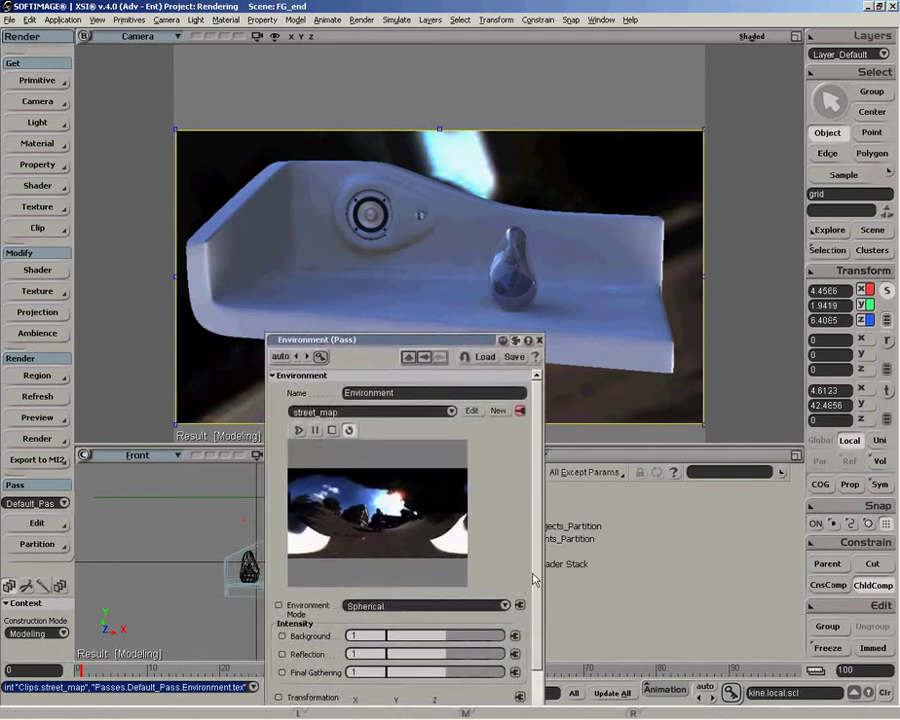
pyautogui.scroll(-2, 494, 611)
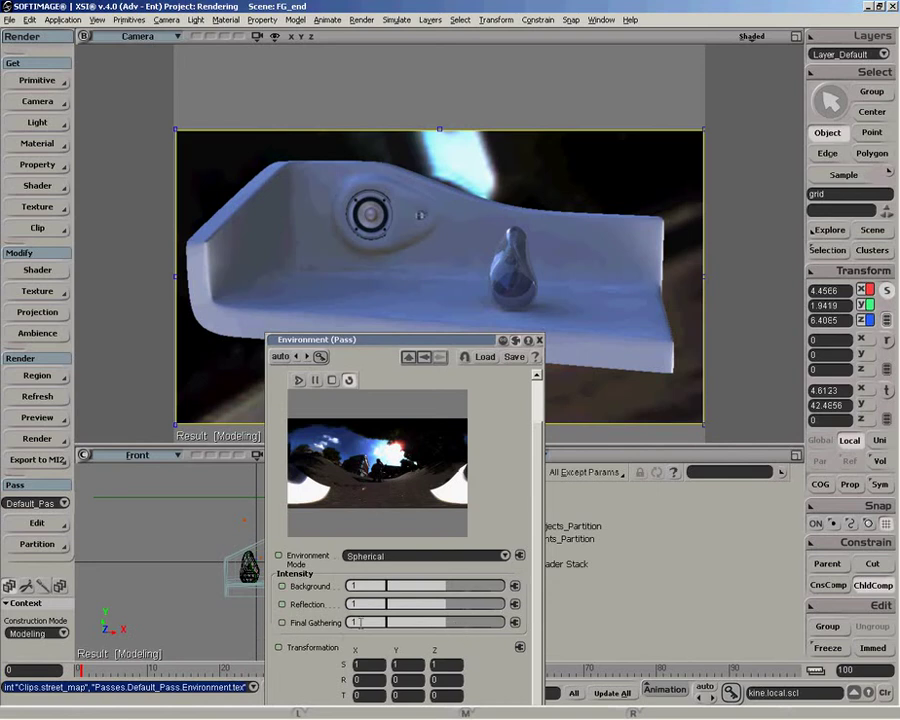
pyautogui.moveTo(456, 622); pyautogui.dragTo(472, 625)
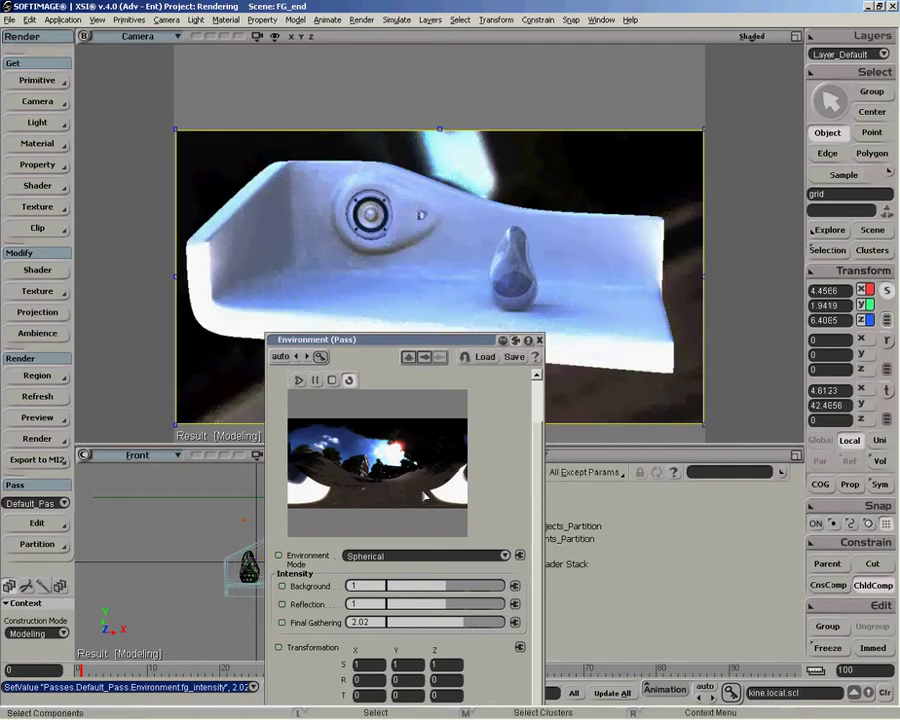
pyautogui.moveTo(463, 628); pyautogui.dragTo(462, 628)
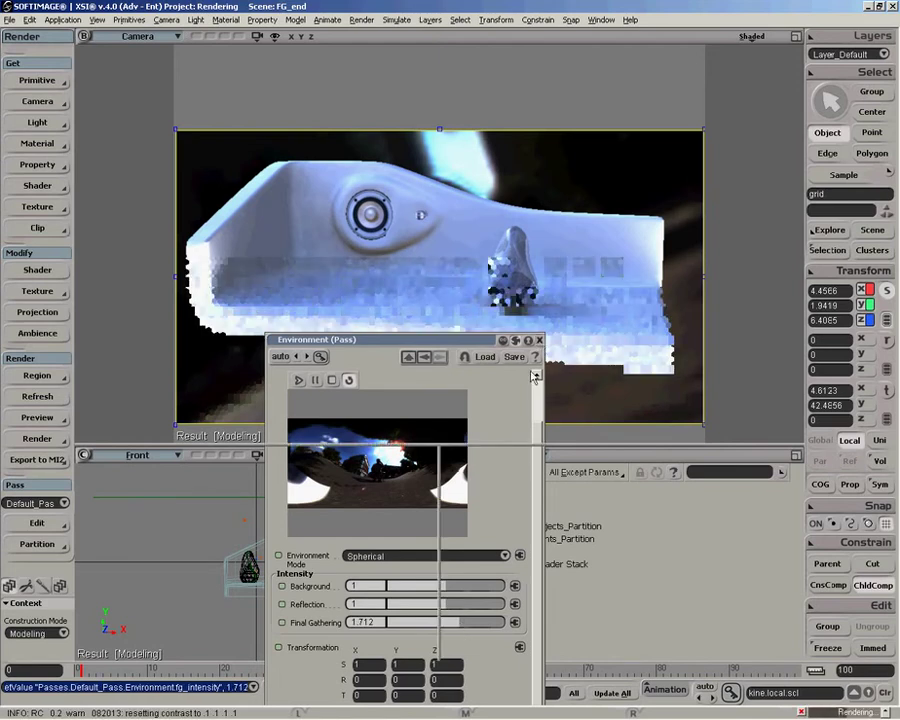
pyautogui.click(539, 341)
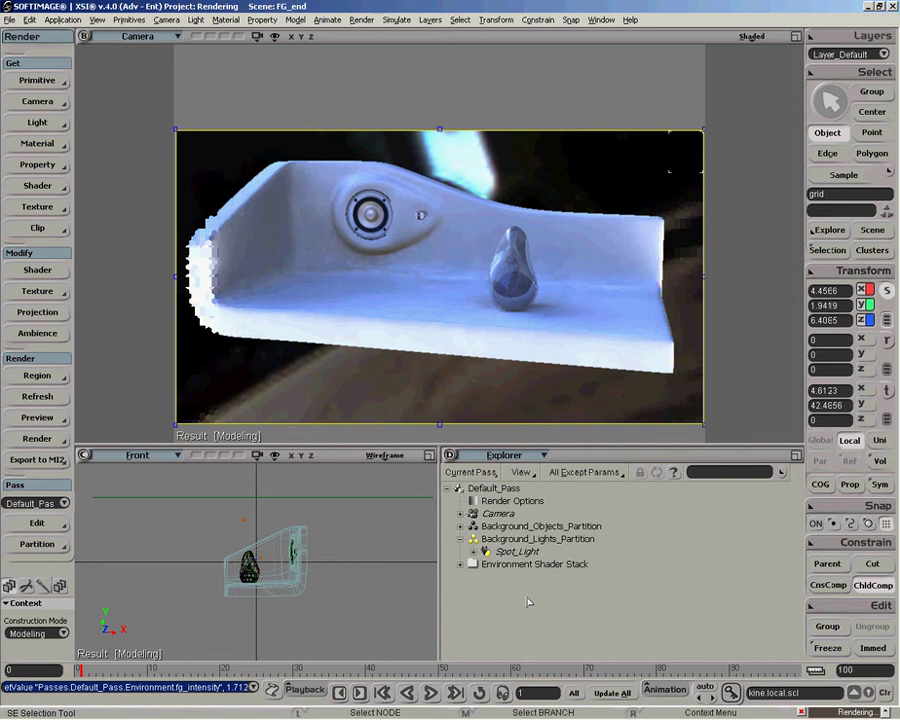
# - In the region render options, set FG filter size 1, max radius 50, min radius 5, accuracy 300
pyautogui.click(37, 375)
pyautogui.click(185, 518)
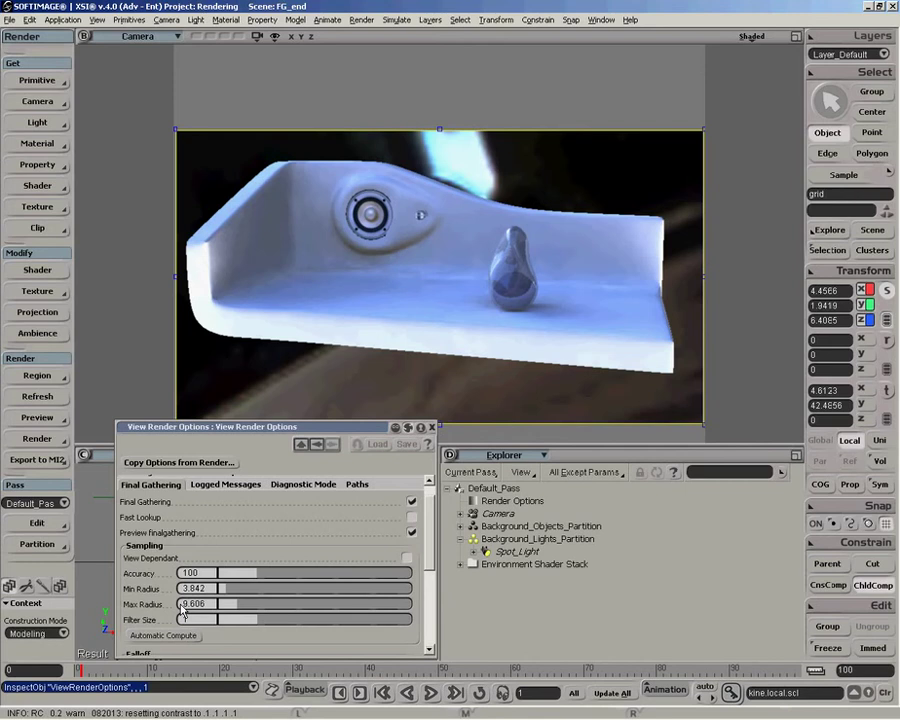
pyautogui.write('1')
pyautogui.click(205, 604)
pyautogui.write('50')
pyautogui.press('Return')
pyautogui.click(204, 589)
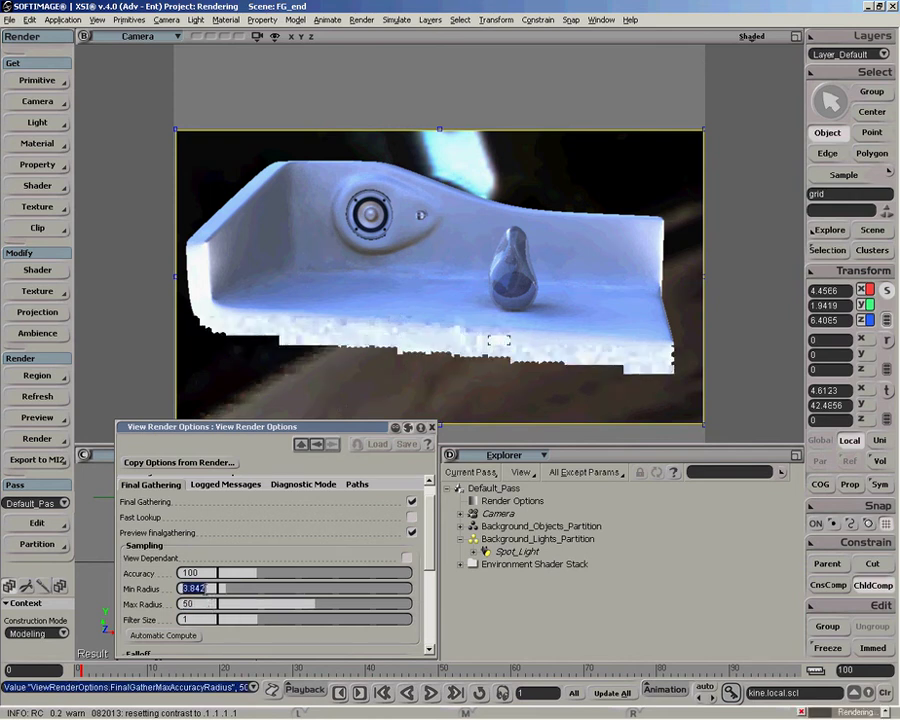
pyautogui.write('5')
pyautogui.press('Return')
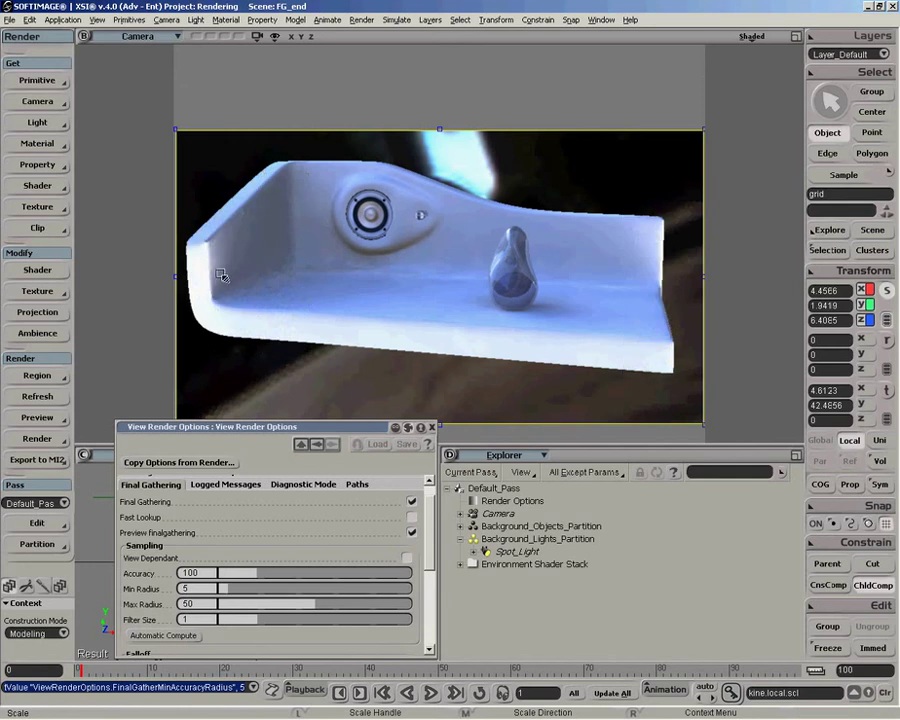
pyautogui.click(201, 573)
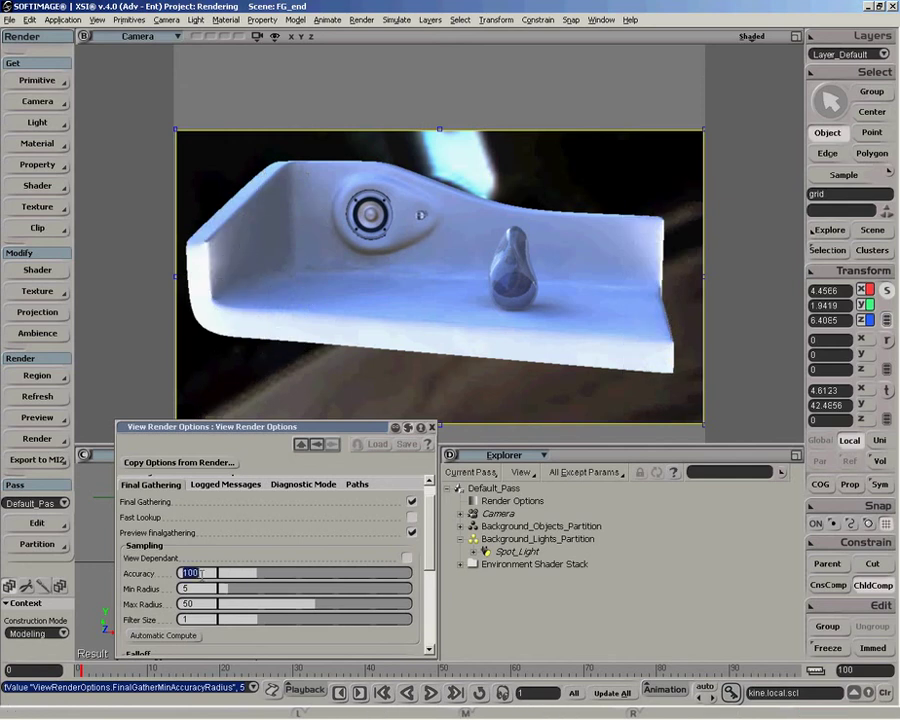
pyautogui.write('300')
pyautogui.press('Return')
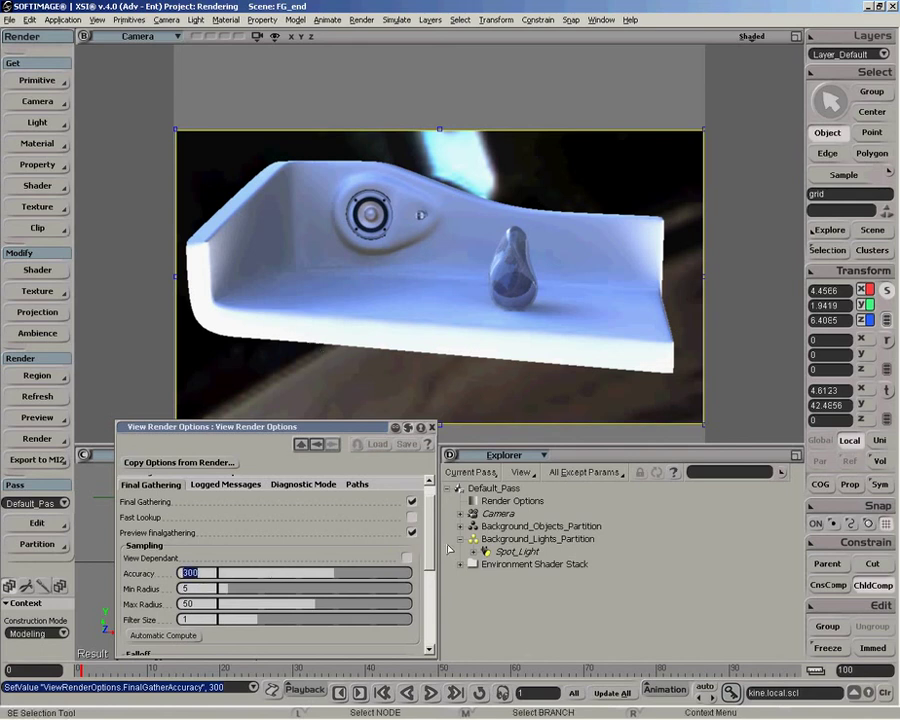
# - Name the Final Gathering map file 'fgmap' in Render_Pictures, replacing the existing file
pyautogui.scroll(-5, 428, 623)
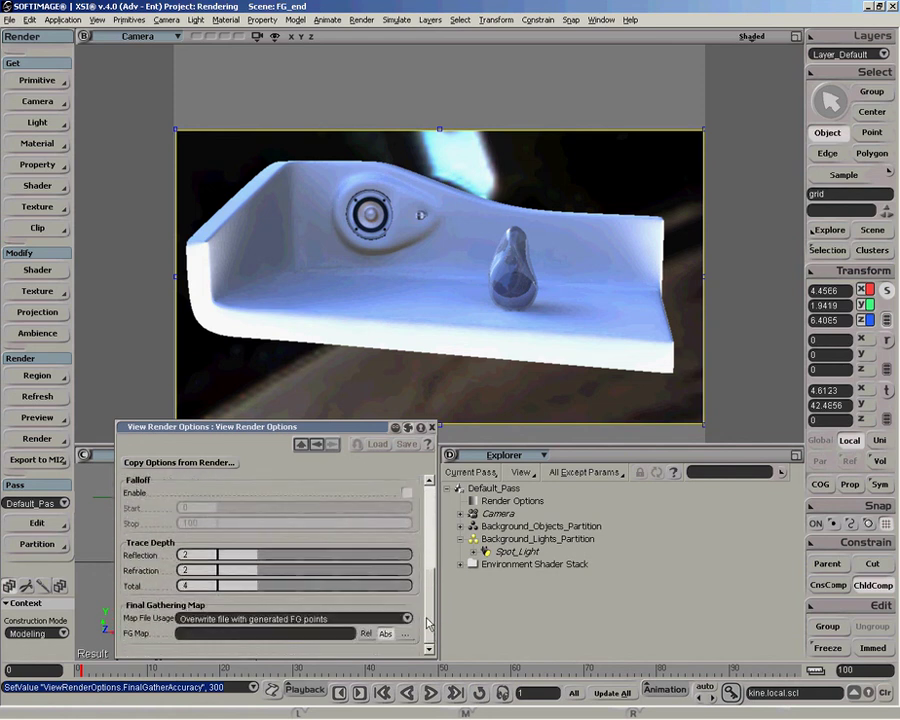
pyautogui.click(405, 633)
pyautogui.click(408, 499)
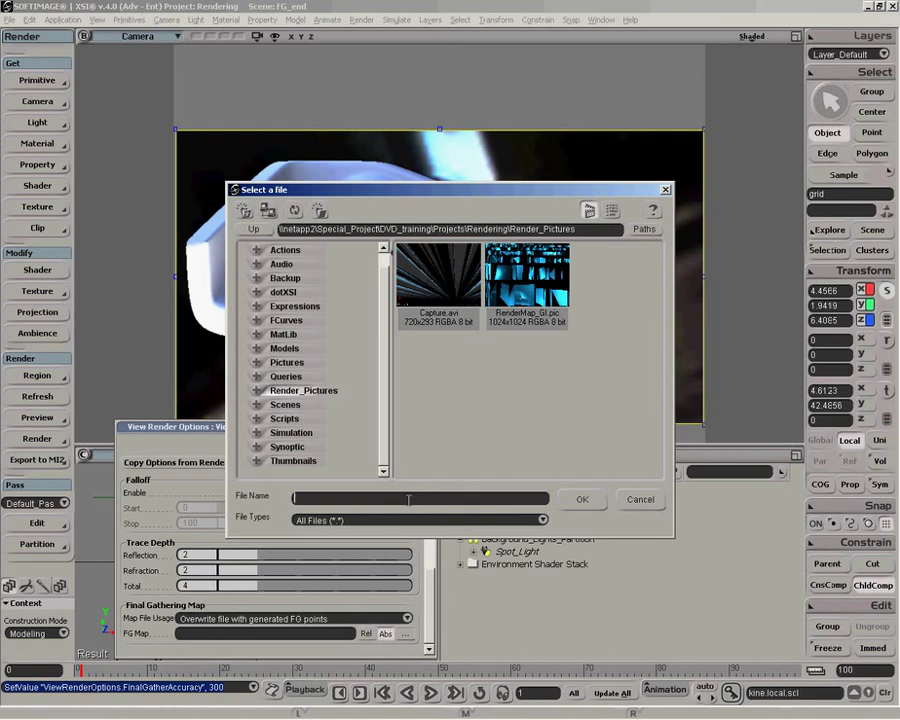
pyautogui.write('fgmap')
pyautogui.press('Return')
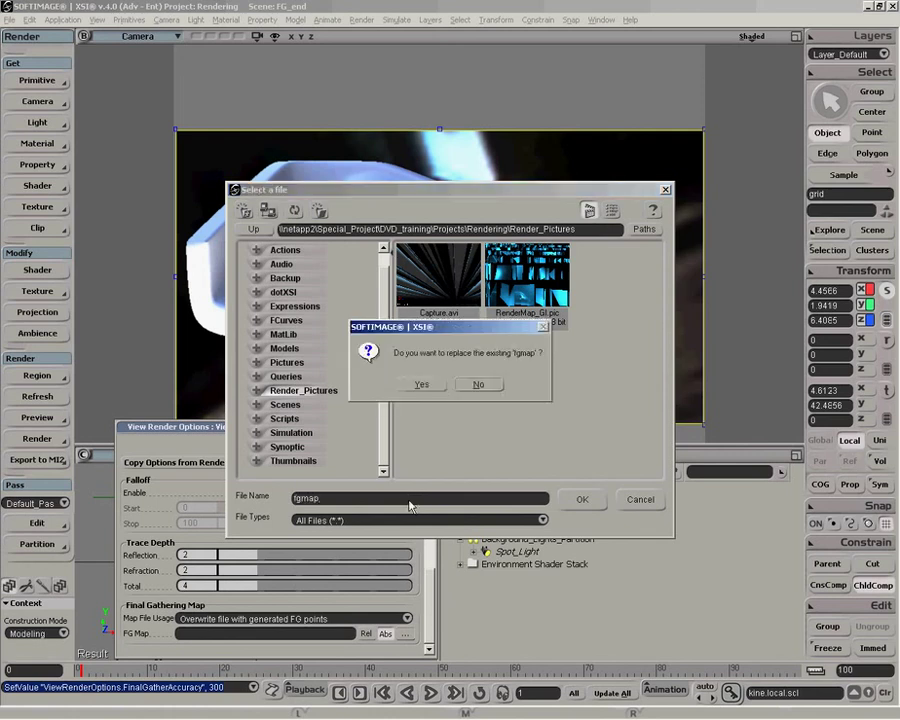
pyautogui.click(437, 388)
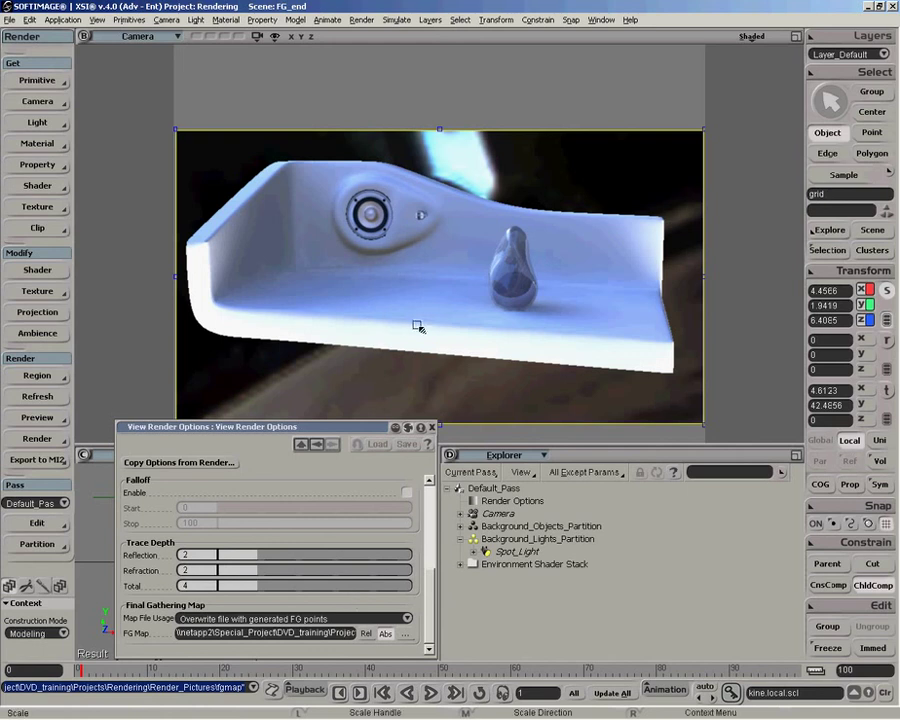
# - Set Map File Usage to 'Append generated FG points to file' and re-render the shelf from an orbited angle
pyautogui.click(367, 619)
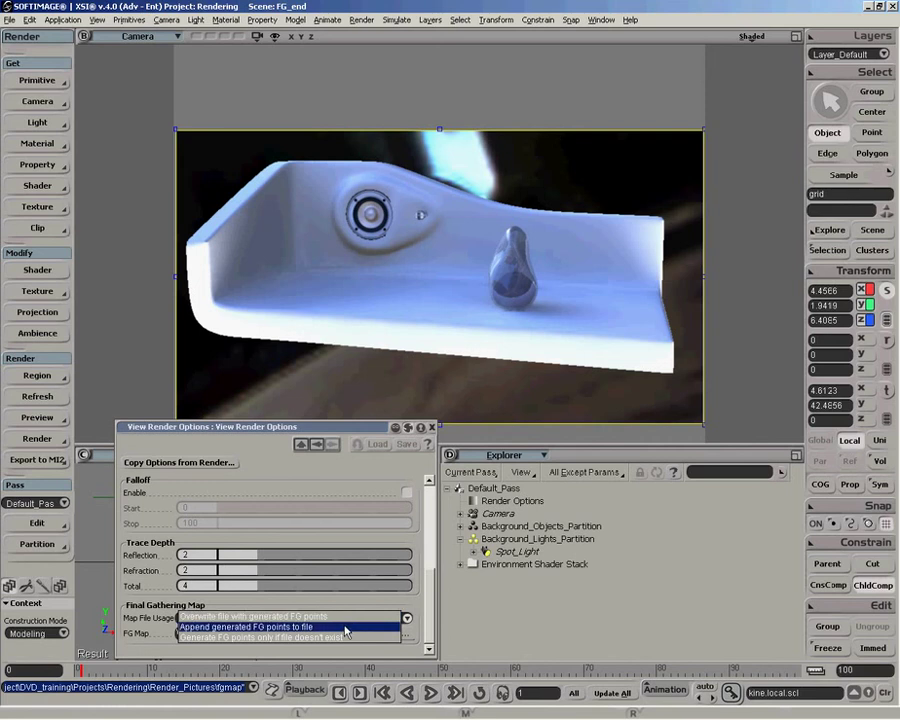
pyautogui.click(285, 629)
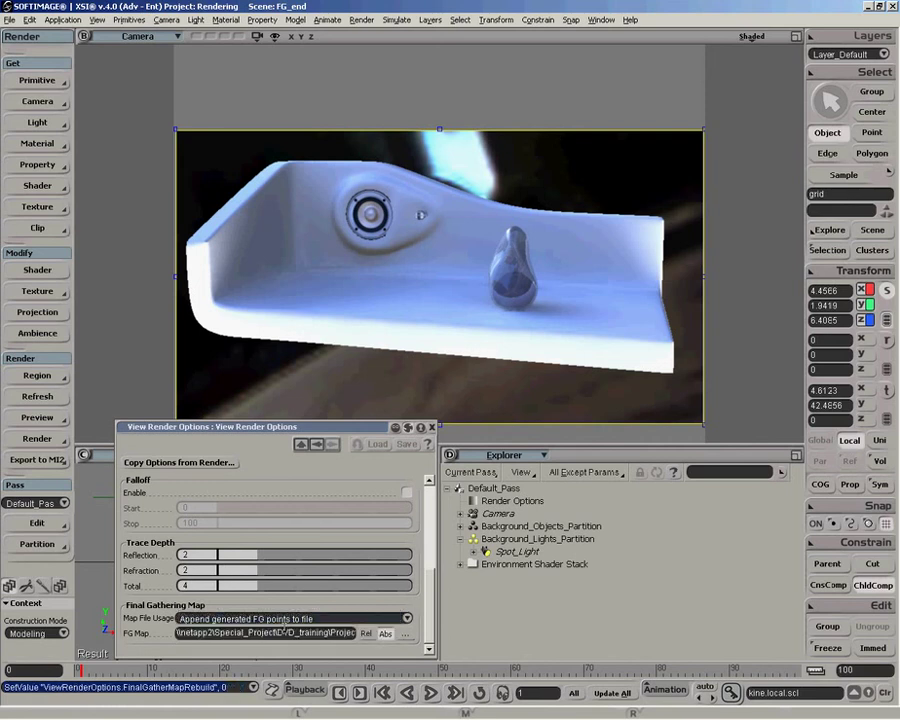
pyautogui.press('o')
pyautogui.click(466, 307)
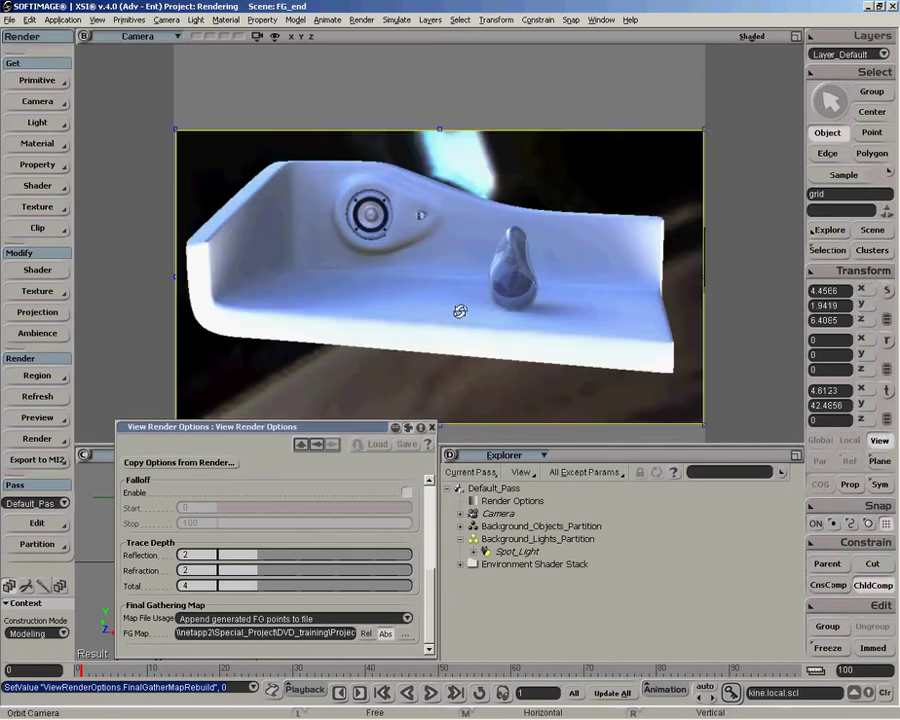
pyautogui.press('x')
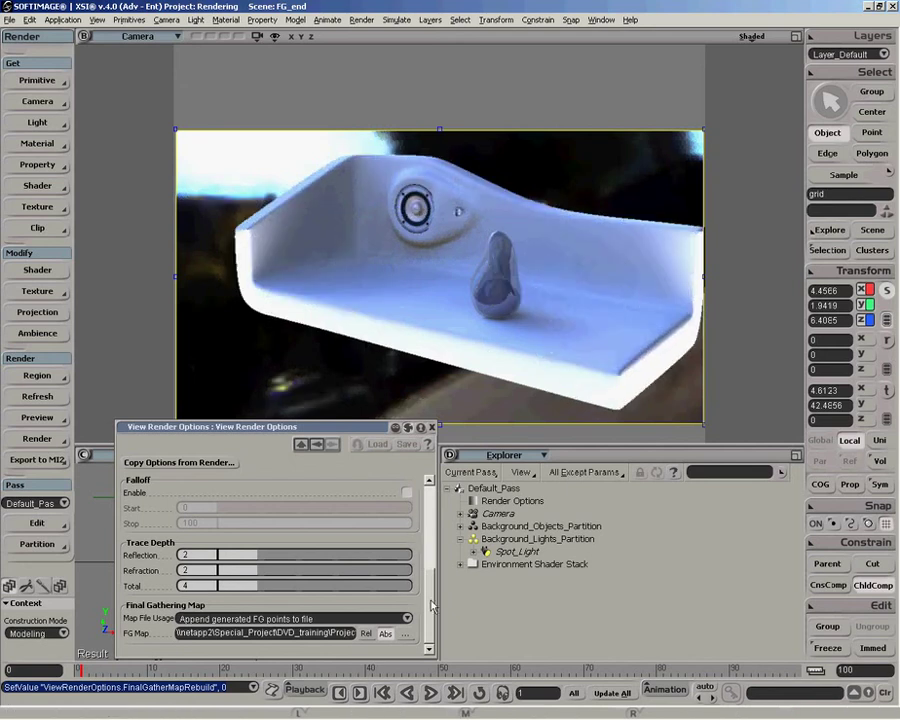
pyautogui.scroll(1, 432, 593)
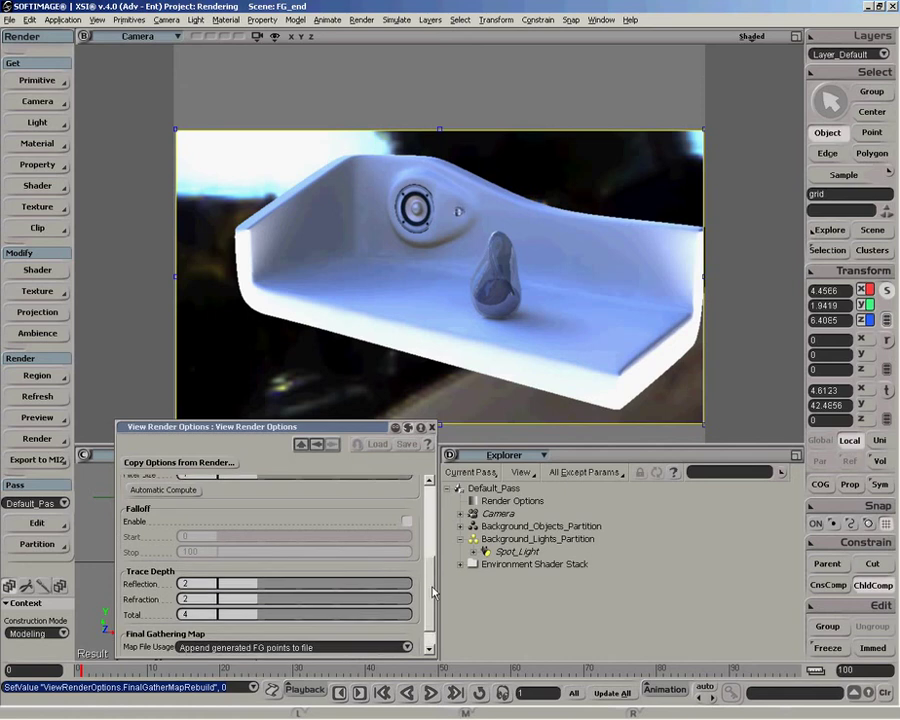
pyautogui.scroll(3, 432, 593)
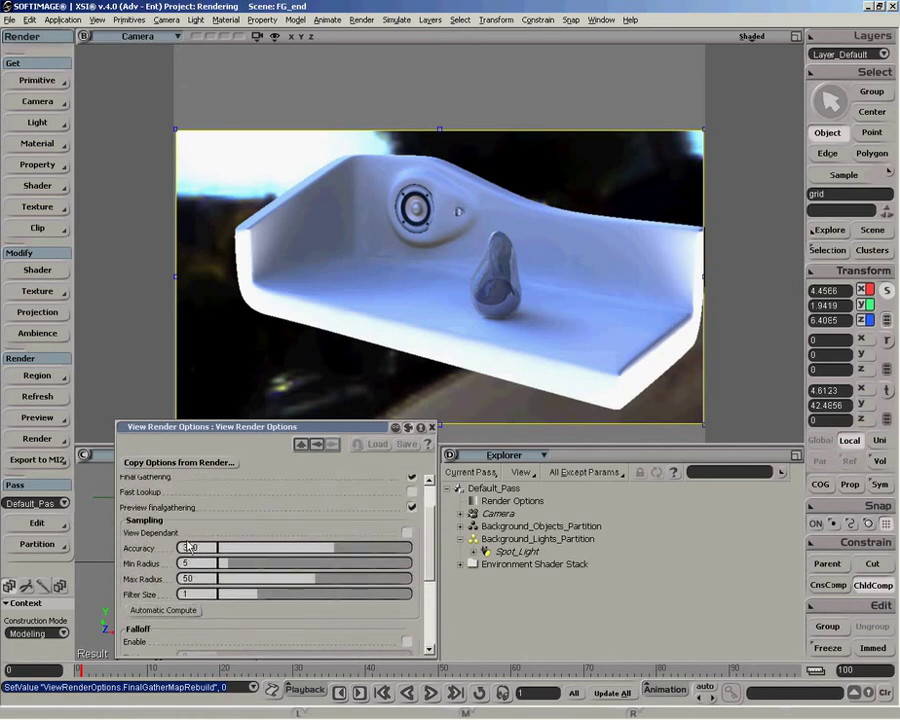
pyautogui.scroll(-3, 428, 596)
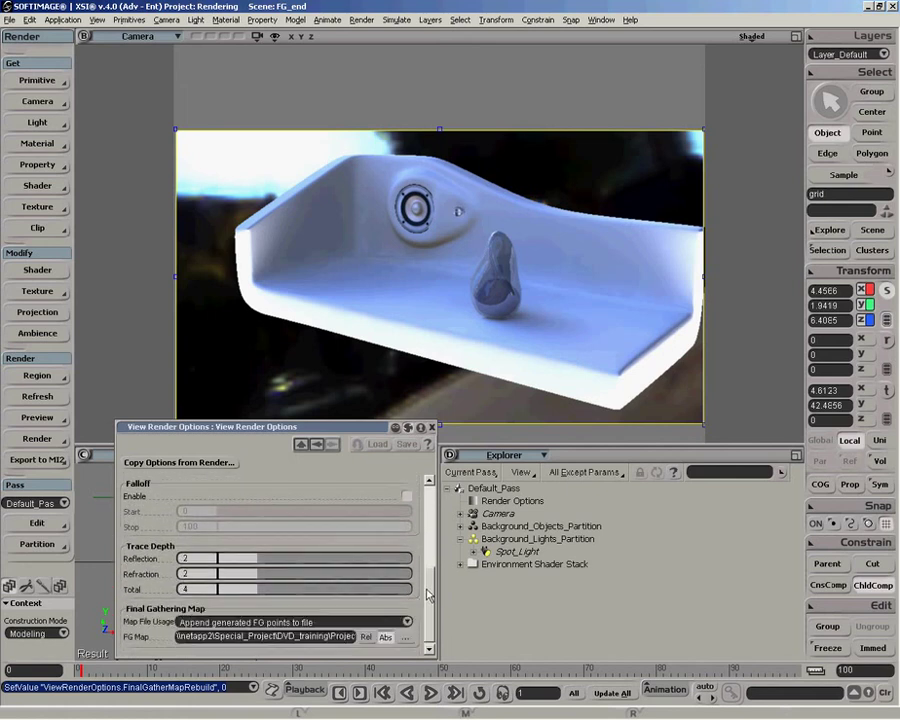